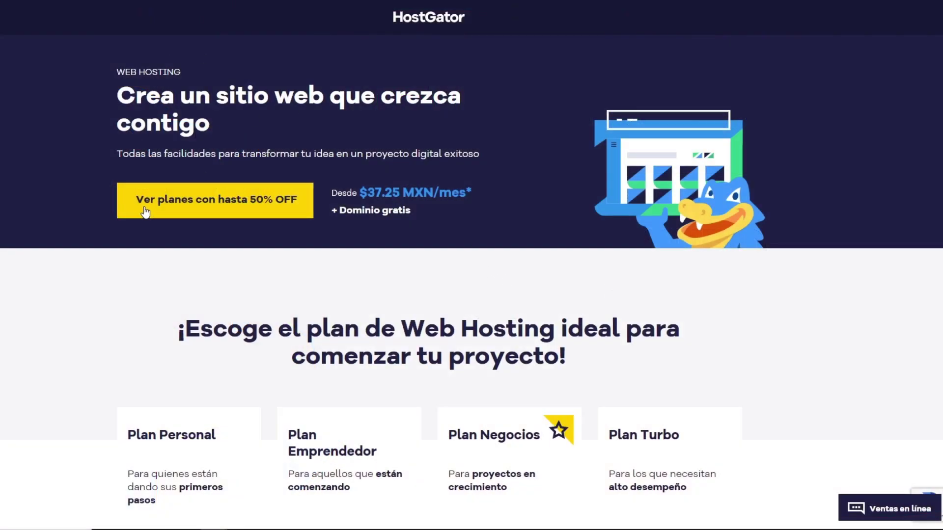
- View the web hosting plans and choose Plan Emprendedor for hire
click(219, 206)
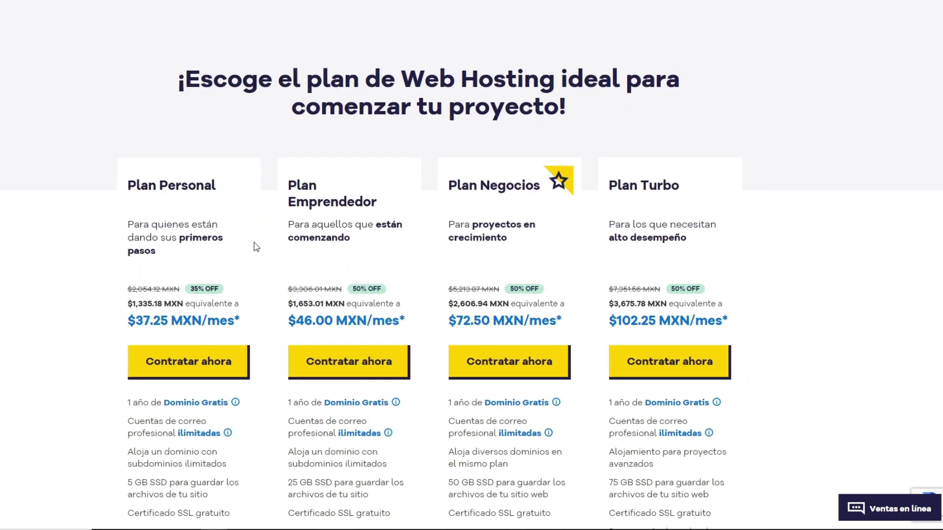
scroll(324, 201, down, 2)
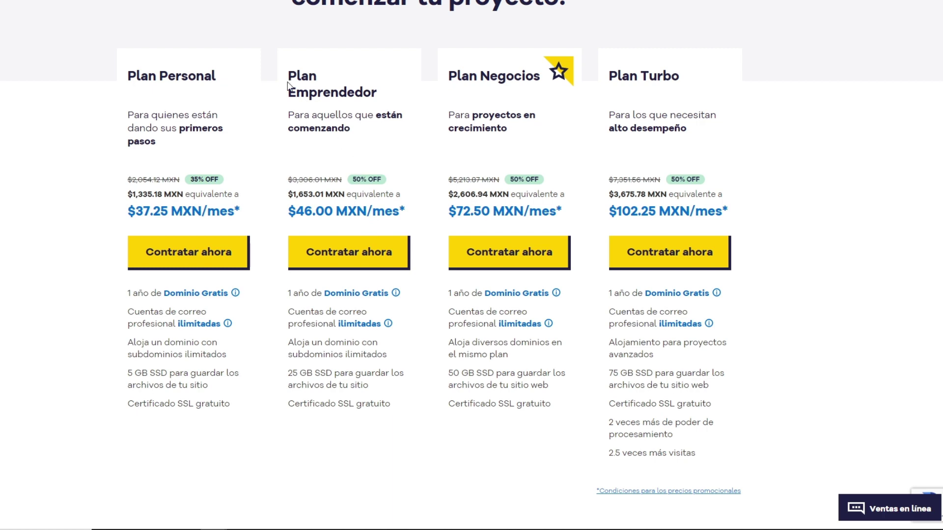
click(345, 253)
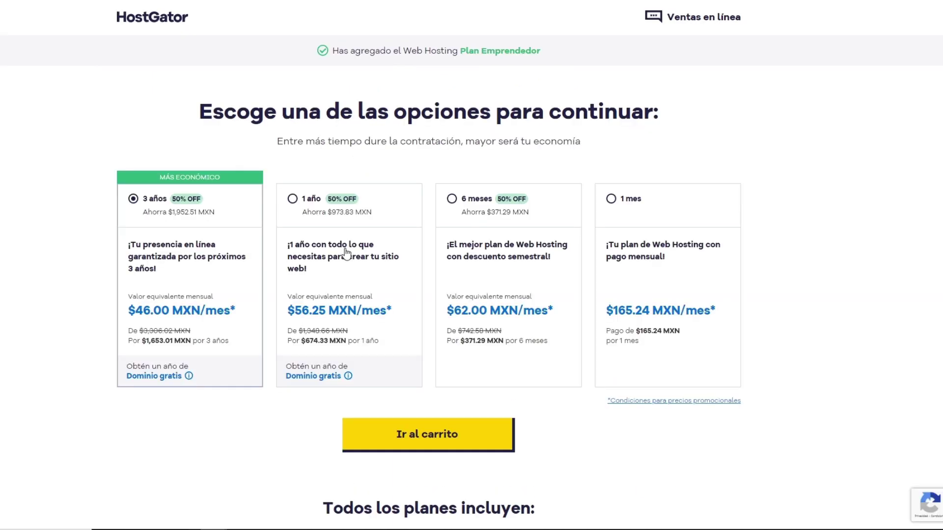
scroll(165, 182, down, 1)
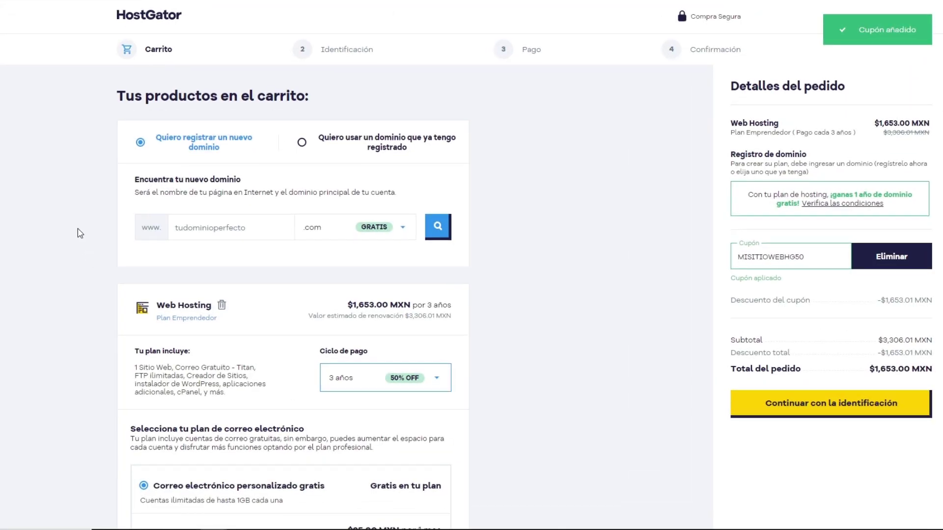
- Search for the new domain ofertasgensssss.com and add it to the cart
scroll(79, 233, down, 1)
scroll(133, 197, down, 1)
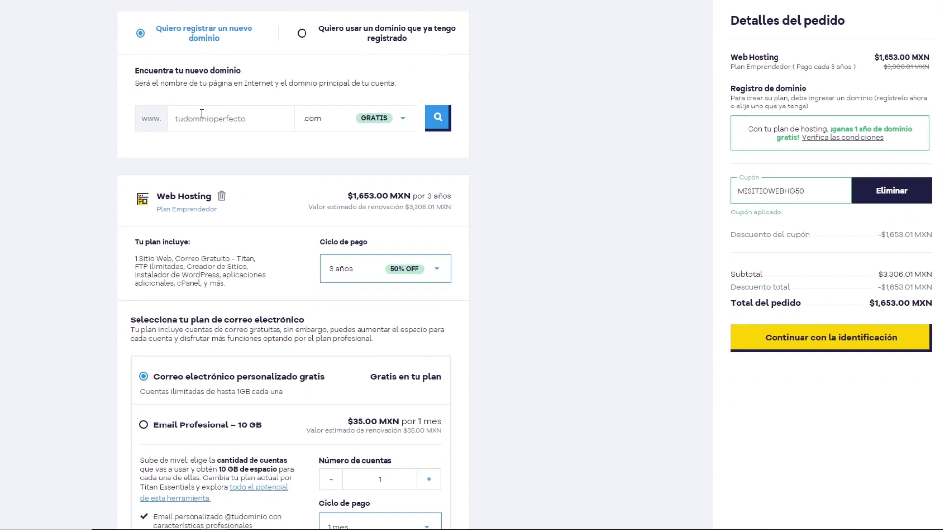
click(199, 116)
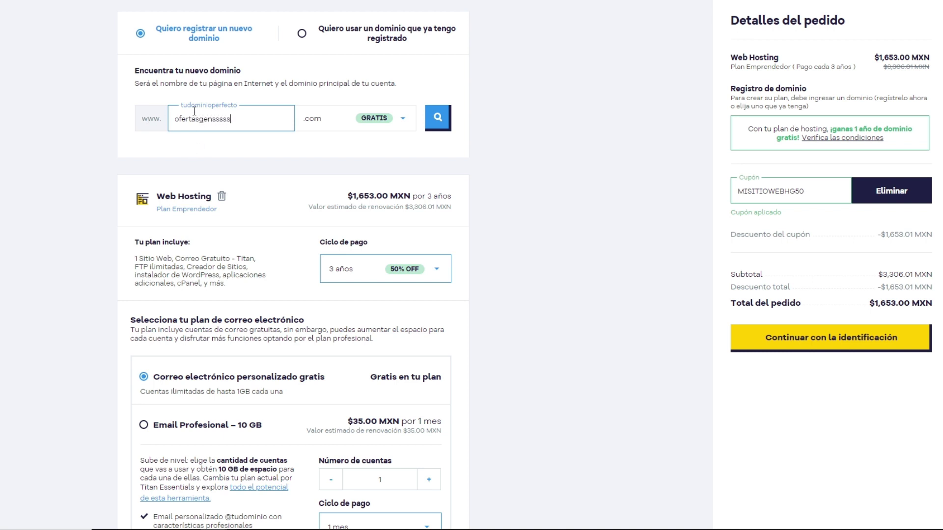
click(439, 123)
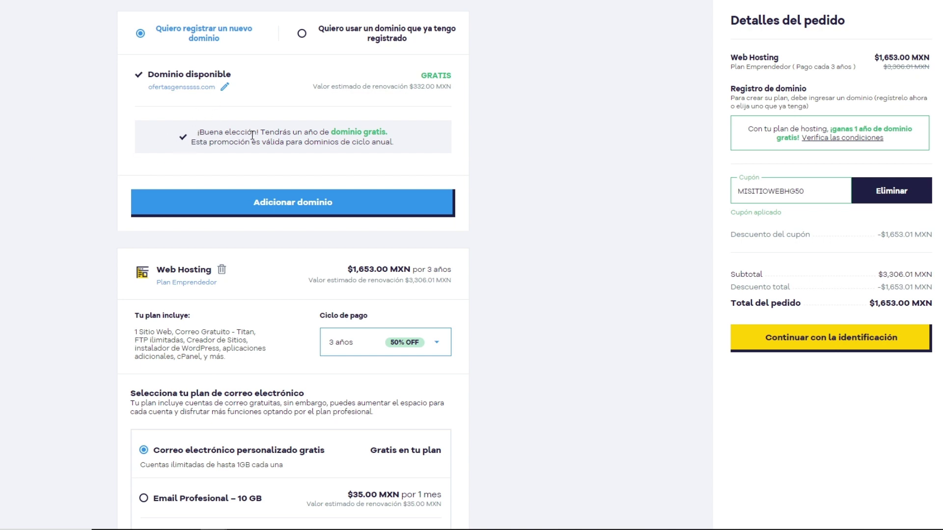
click(256, 203)
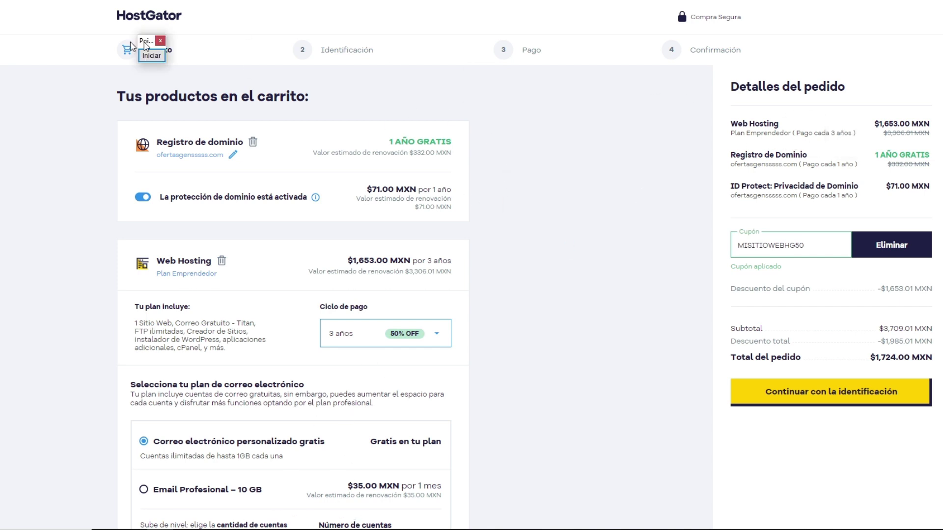
- Draw red annotation arrows pointing at the coupon field and at the order's button for continuing to identification, clearing each one
click(118, 55)
drag(606, 186, 732, 244)
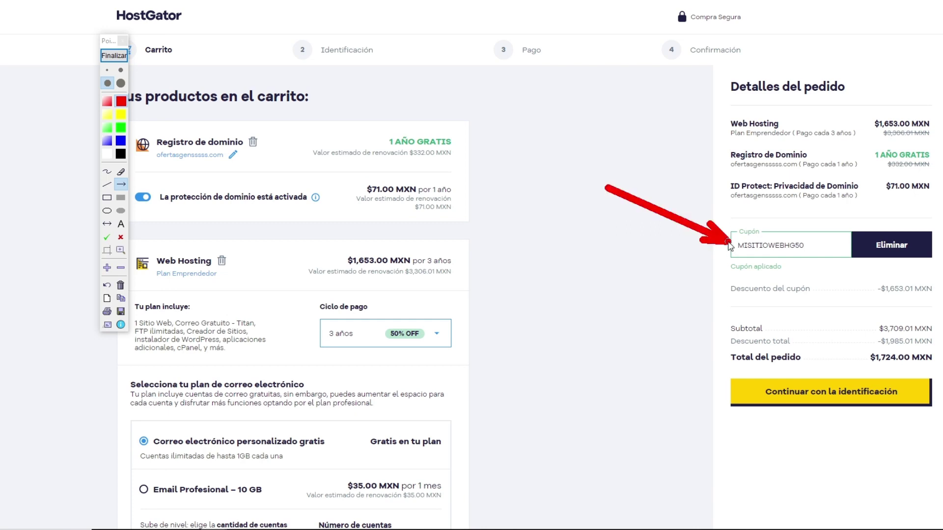
click(114, 55)
click(118, 55)
drag(484, 328, 731, 398)
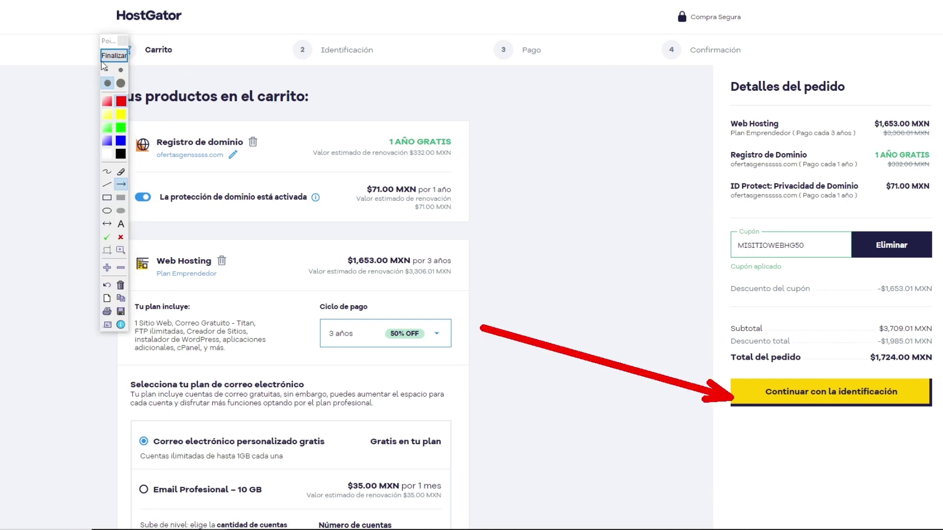
click(114, 55)
- Continue to the identification stage and accept the automatic renewal, service and cancellation terms
click(830, 392)
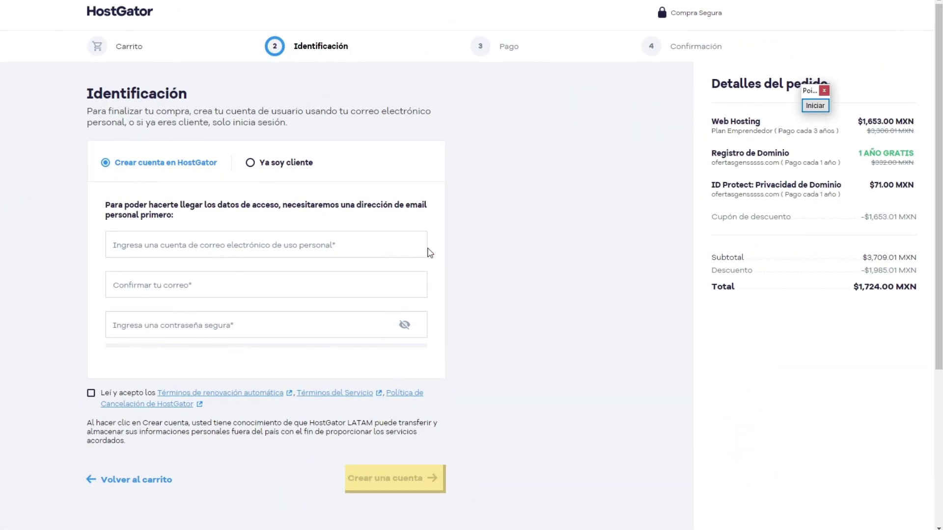
scroll(437, 255, down, 1)
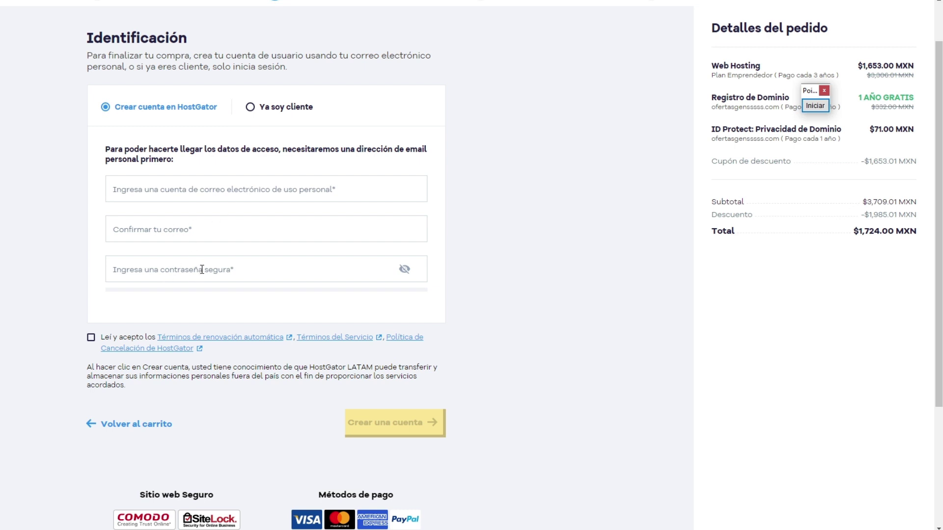
click(91, 338)
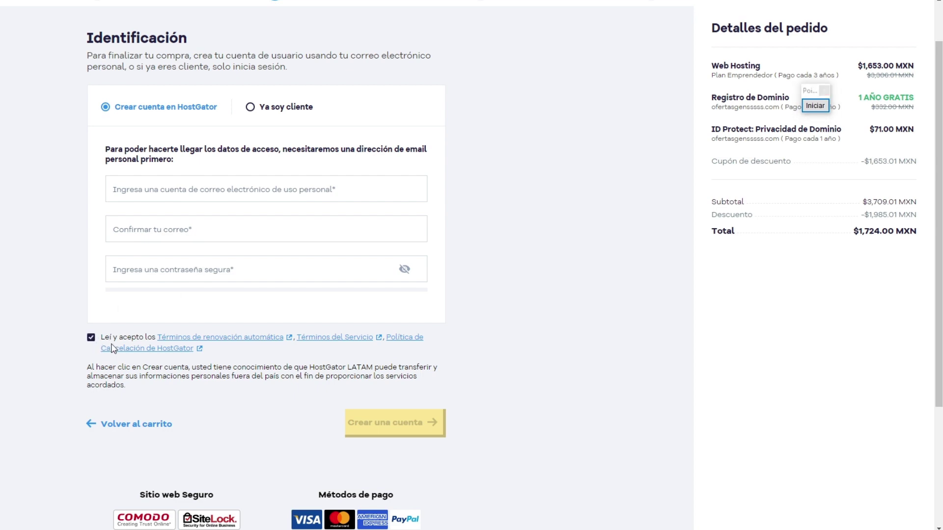
- Mark the account creation button and, on the payment page, the credit card and Paypal options with red arrows
click(814, 106)
drag(522, 156, 438, 392)
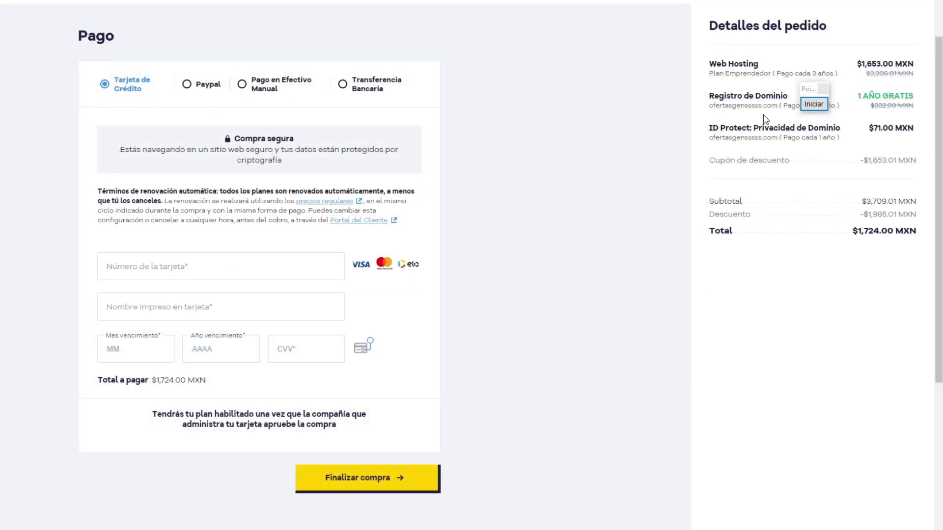
click(814, 104)
drag(32, 263, 116, 109)
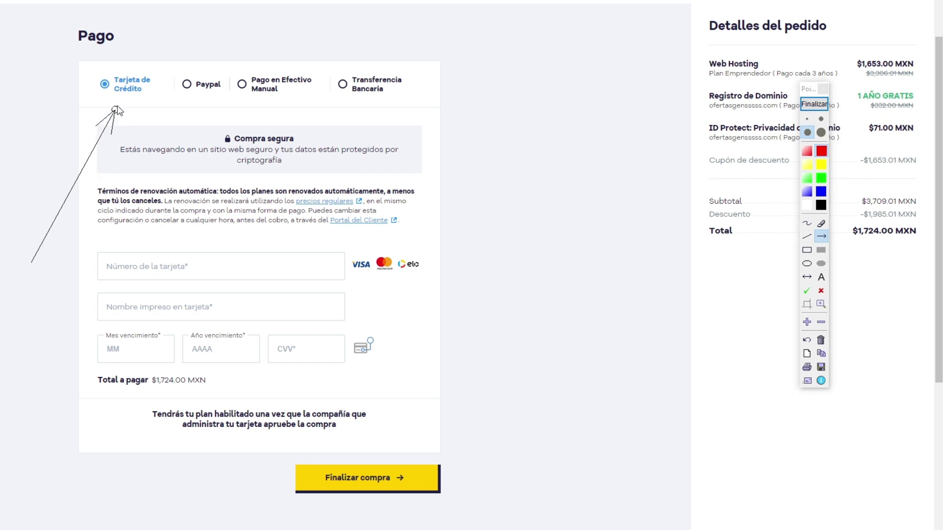
drag(209, 240, 199, 92)
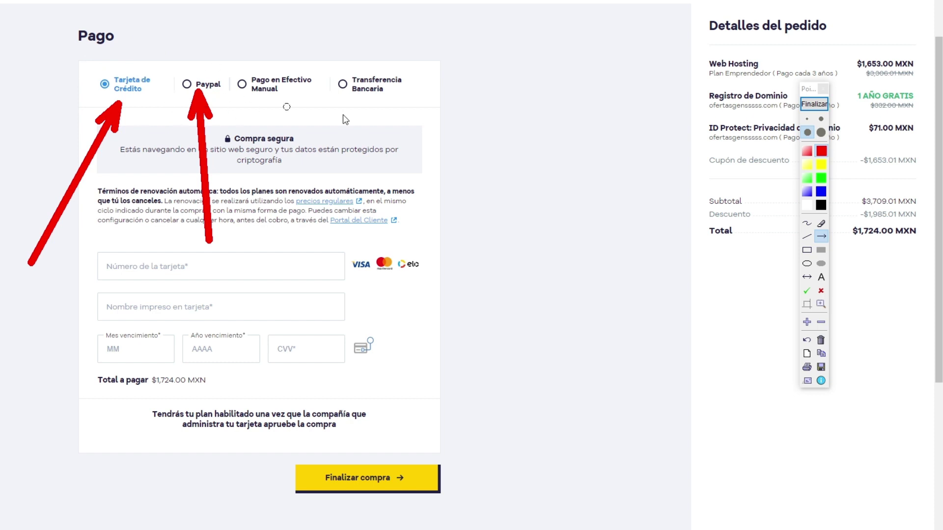
click(813, 104)
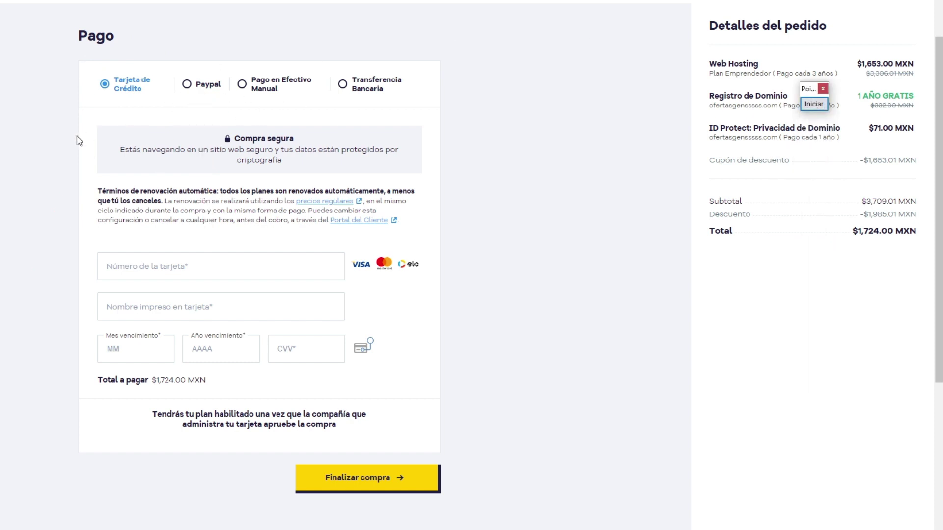
- Draw a red arrow pointing towards Finalizar compra on the payment page, and end the annotation
scroll(79, 143, down, 1)
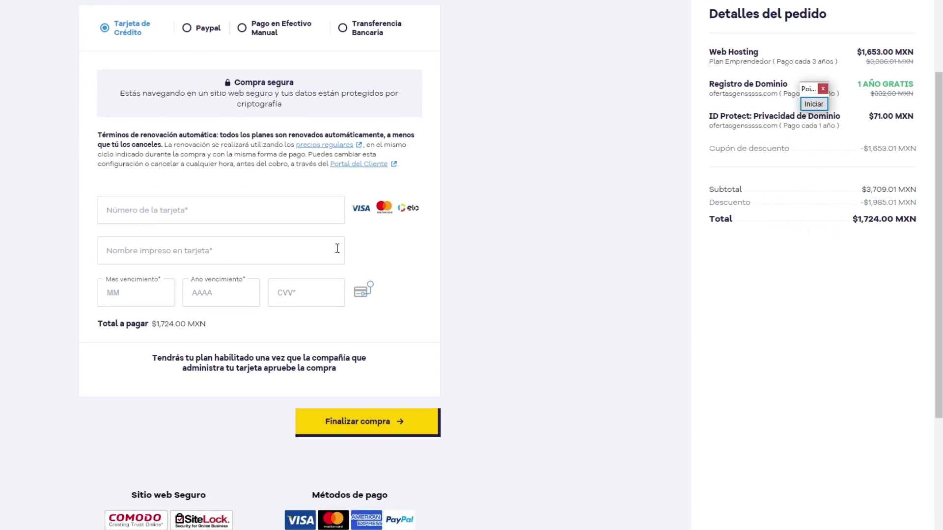
click(811, 105)
drag(560, 200, 436, 384)
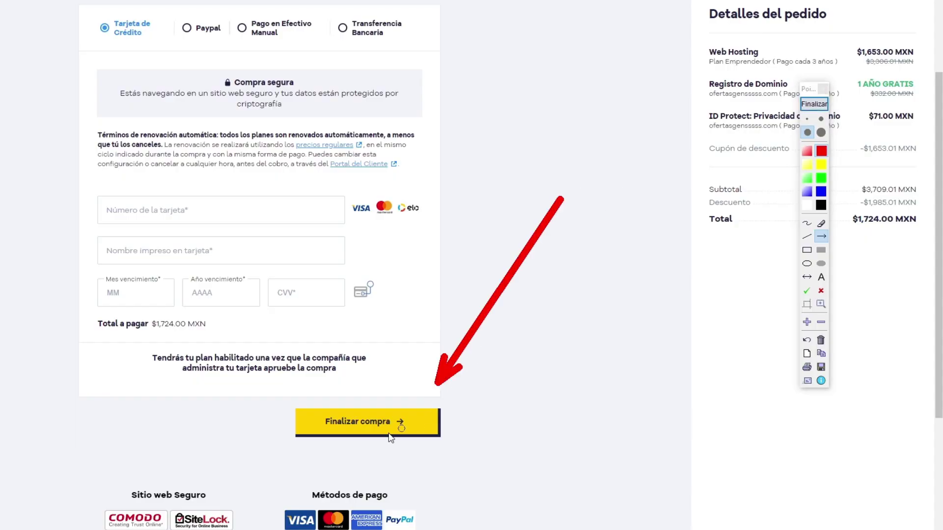
click(811, 107)
scroll(551, 181, up, 1)
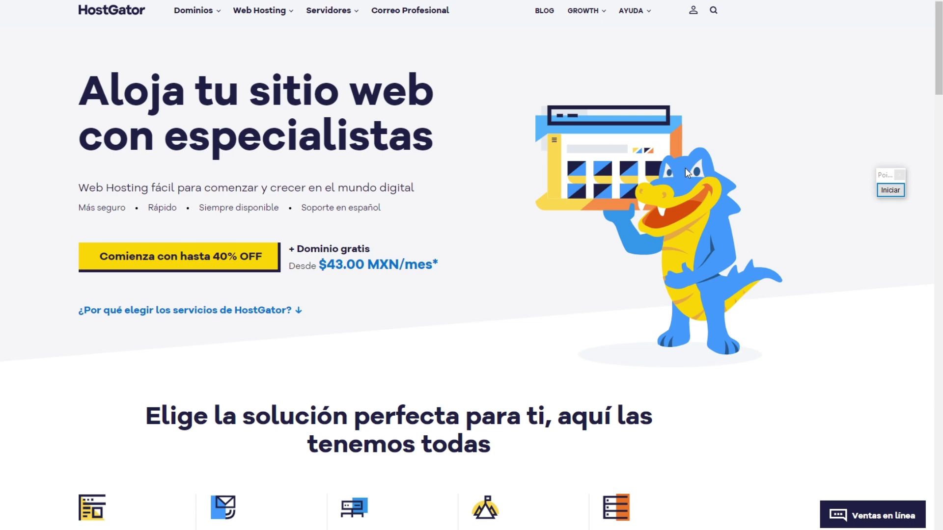
- Mark the account icon on the HostGator home page with a red arrow and enter the Portal del Cliente
click(895, 189)
mouse_move(564, 214)
mouse_down()
mouse_move(692, 35)
mouse_move(689, 16)
mouse_up()
click(891, 191)
click(693, 11)
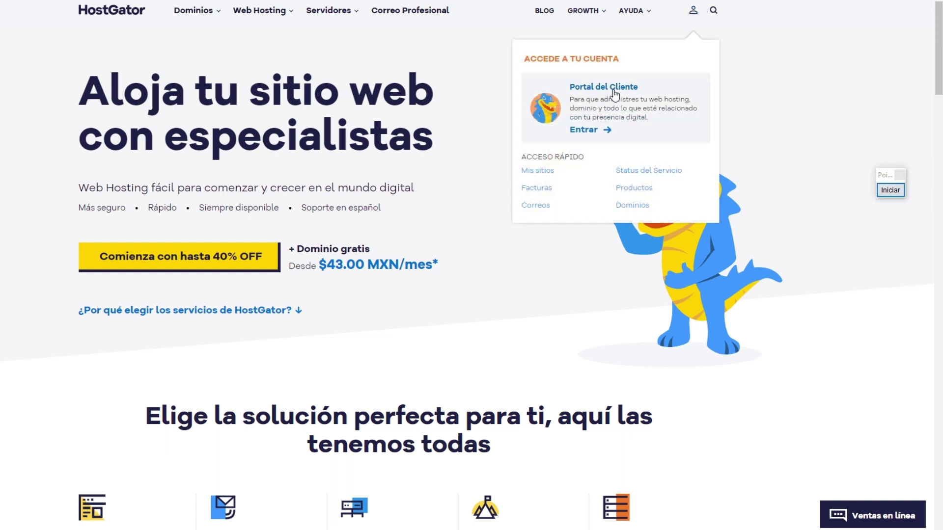
click(582, 130)
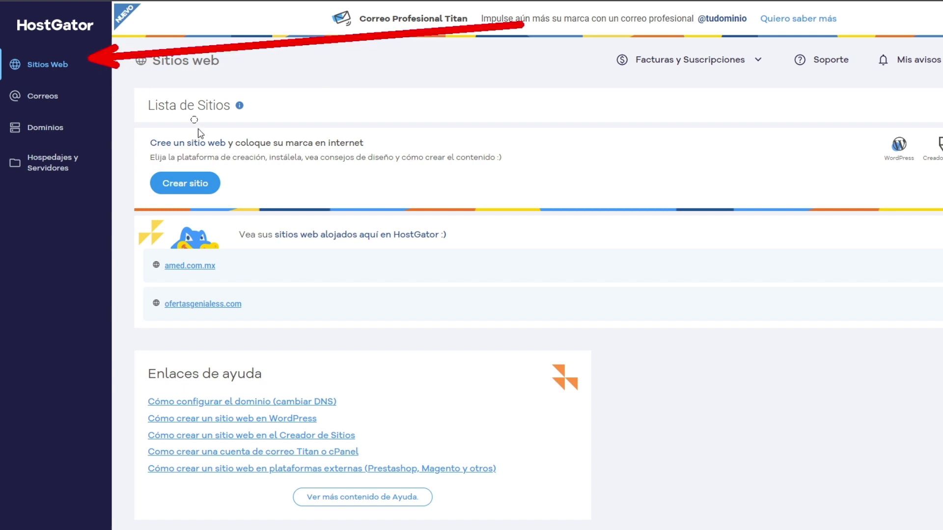
- Draw red arrows pointing at the Sitios Web section and at the hosted sites amed.com.mx and ofertasgenialess.com
drag(199, 132, 44, 69)
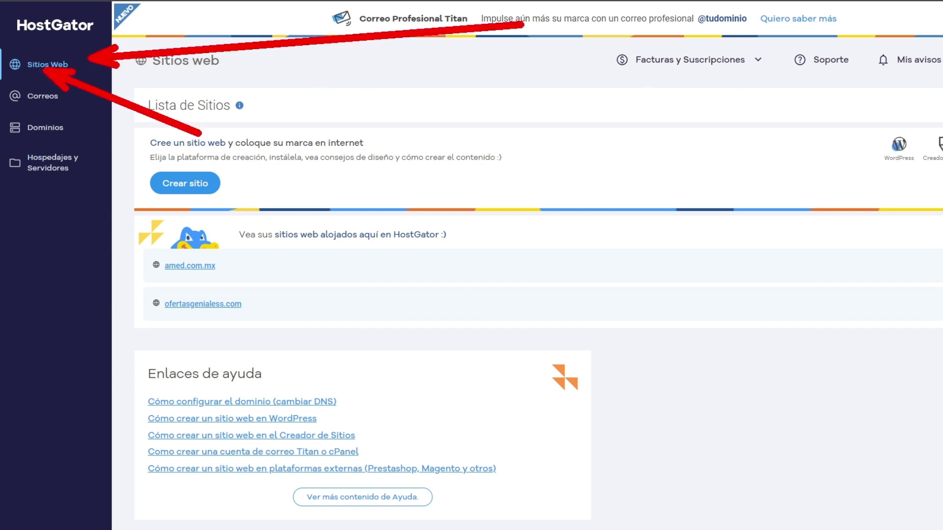
scroll(479, 261, down, 1)
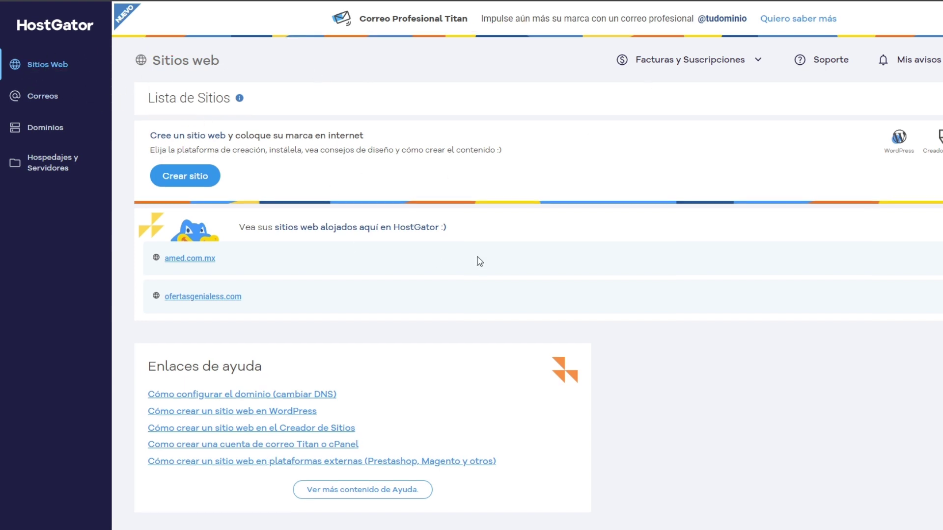
scroll(479, 261, down, 2)
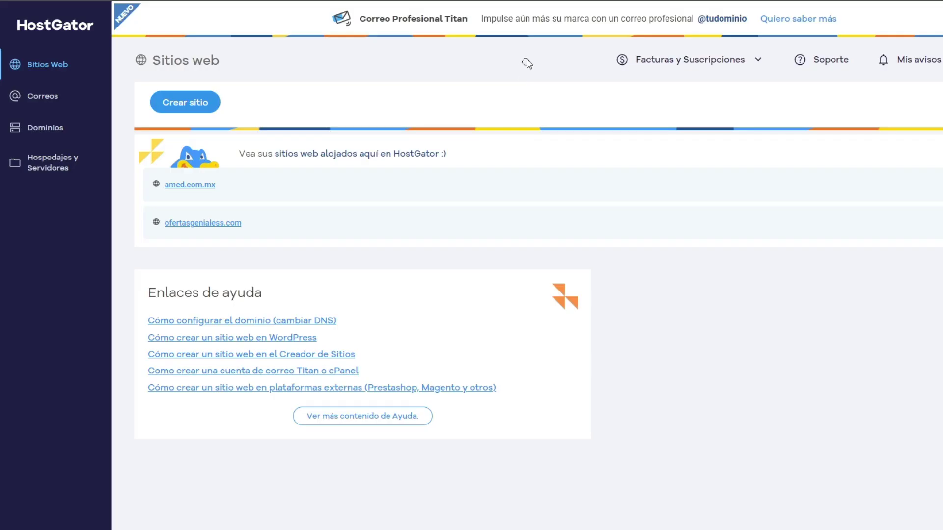
drag(528, 59, 248, 180)
mouse_move(600, 139)
mouse_down()
mouse_move(337, 219)
mouse_move(272, 221)
mouse_up()
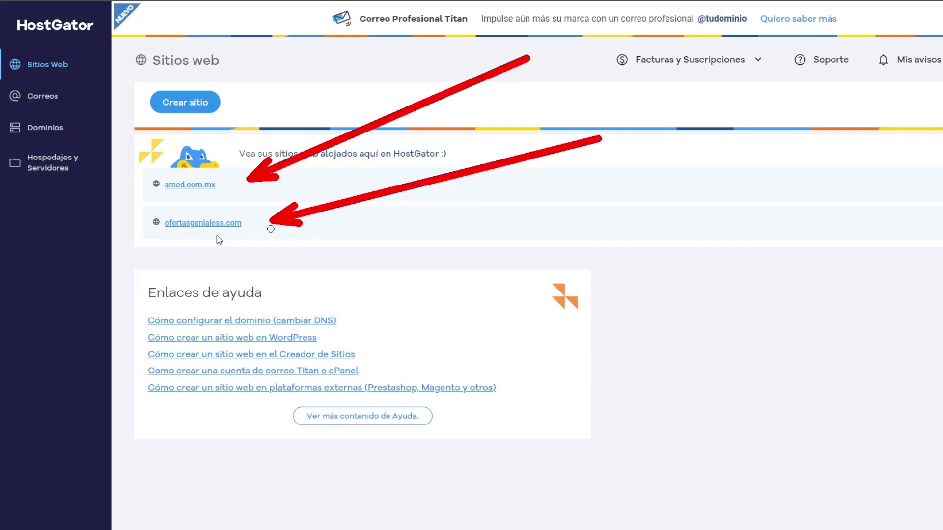
key(Escape)
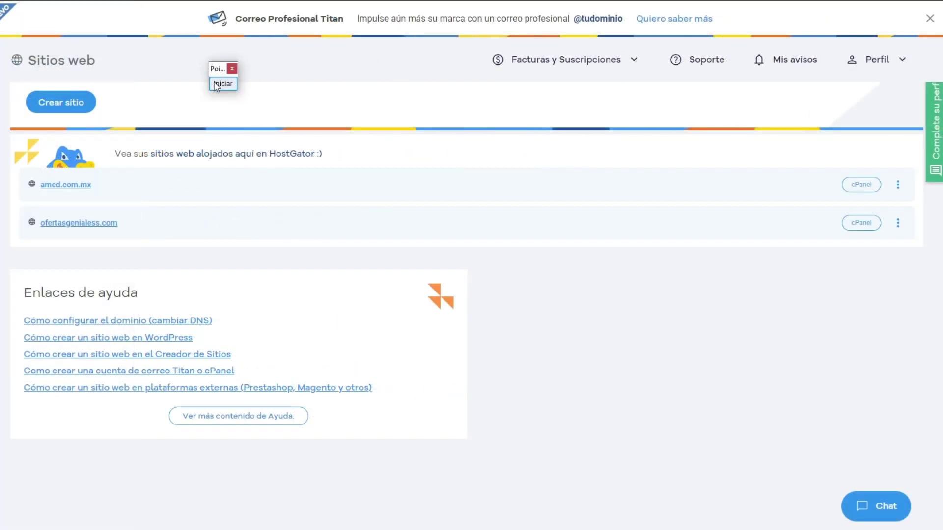
- Mark the cPanel access of ofertasgenialess.com with red arrows and open that site's cPanel
drag(638, 450, 837, 232)
mouse_move(527, 73)
mouse_down()
mouse_move(783, 175)
mouse_move(820, 228)
mouse_move(826, 221)
mouse_up()
click(223, 84)
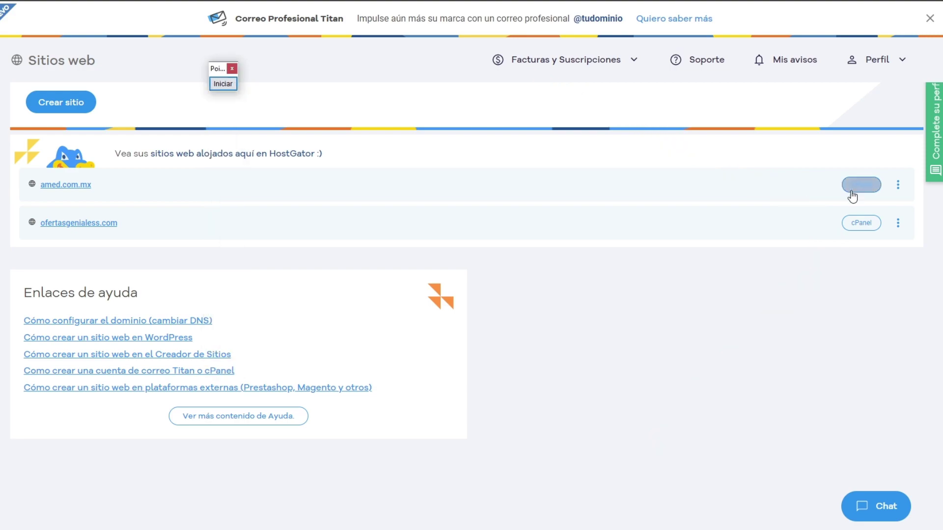
click(861, 223)
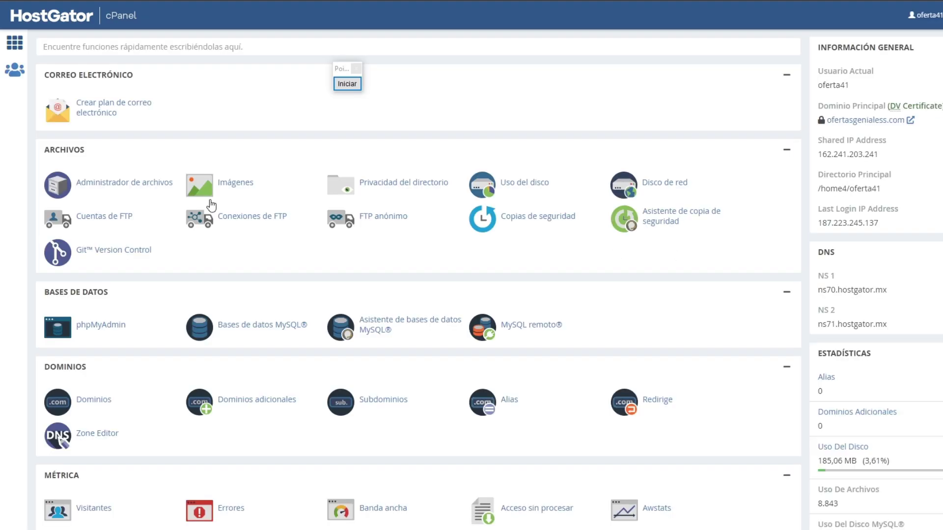
- Mark WordPress Manager by Softaculous in cPanel's Software section with two red arrows and open it
scroll(326, 240, down, 9)
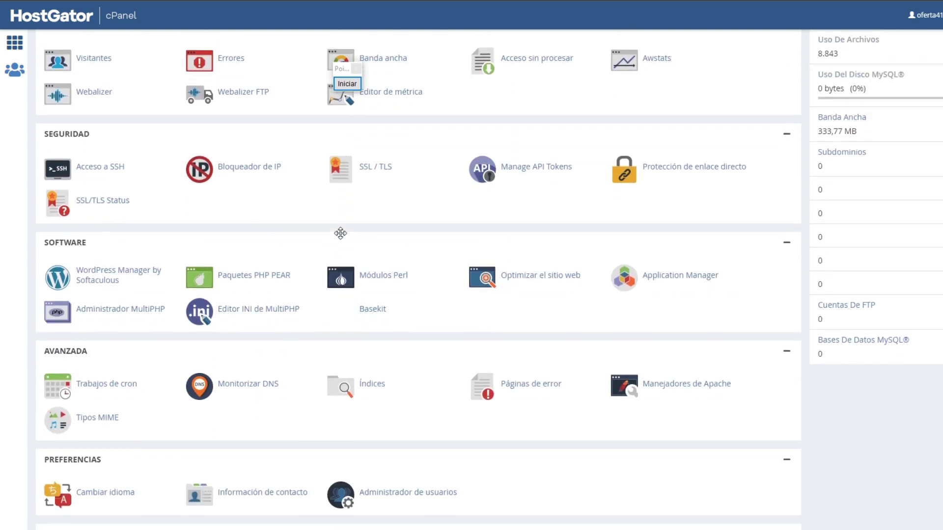
drag(342, 72, 775, 146)
click(778, 156)
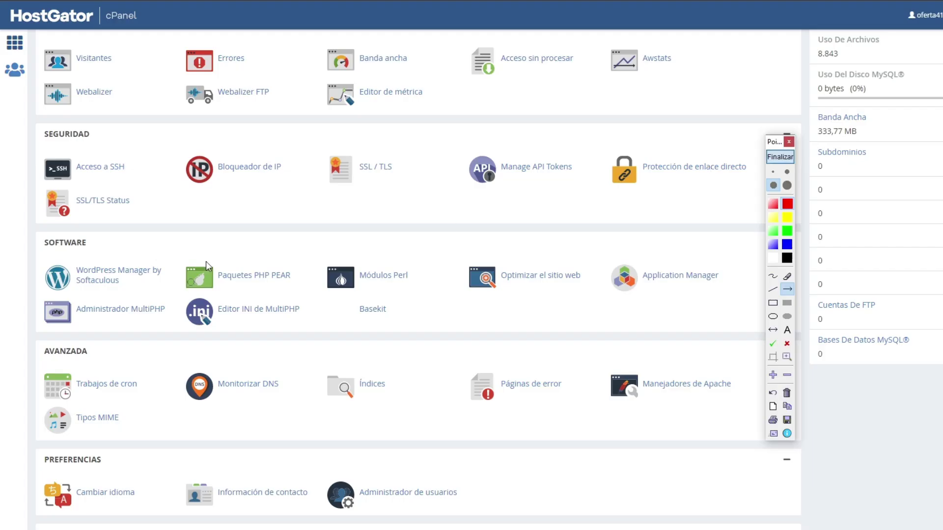
mouse_move(230, 169)
mouse_down()
mouse_move(152, 249)
mouse_move(122, 258)
mouse_up()
drag(104, 421, 102, 295)
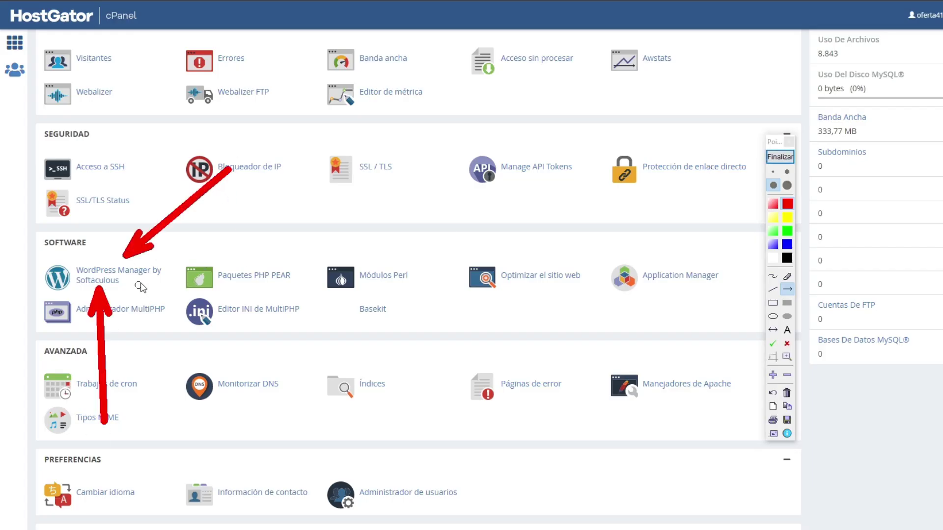
click(780, 157)
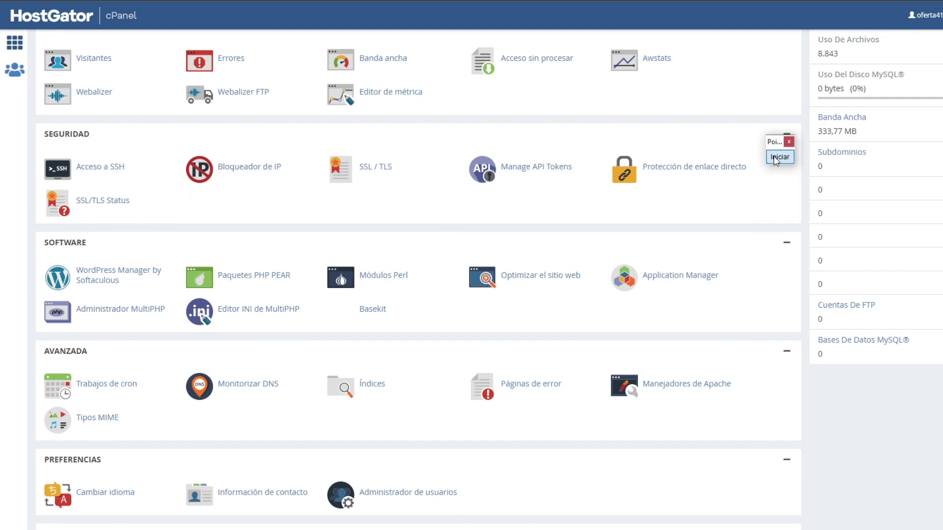
click(125, 274)
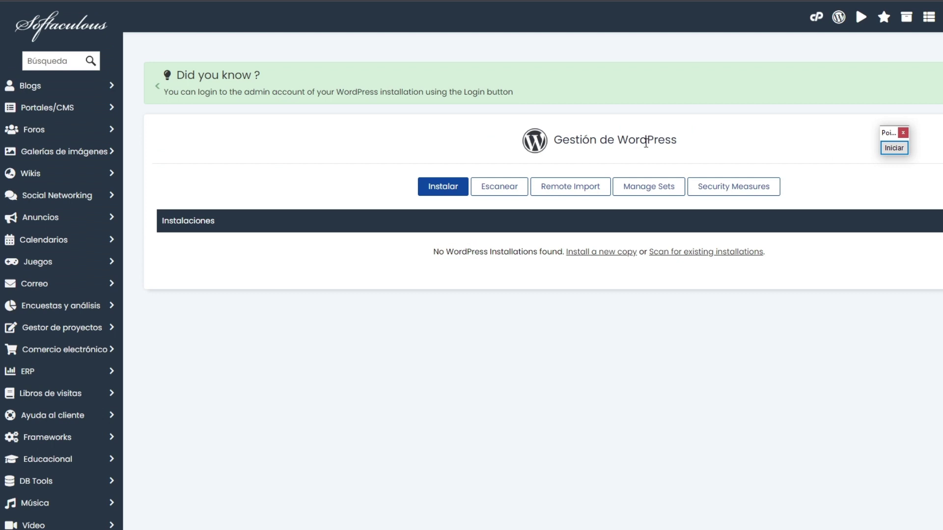
- Draw two red arrows pointing at the Instalar option on the Gestión de WordPress page
click(894, 147)
drag(175, 160, 386, 186)
mouse_move(346, 287)
mouse_down()
mouse_move(414, 228)
mouse_move(424, 198)
mouse_up()
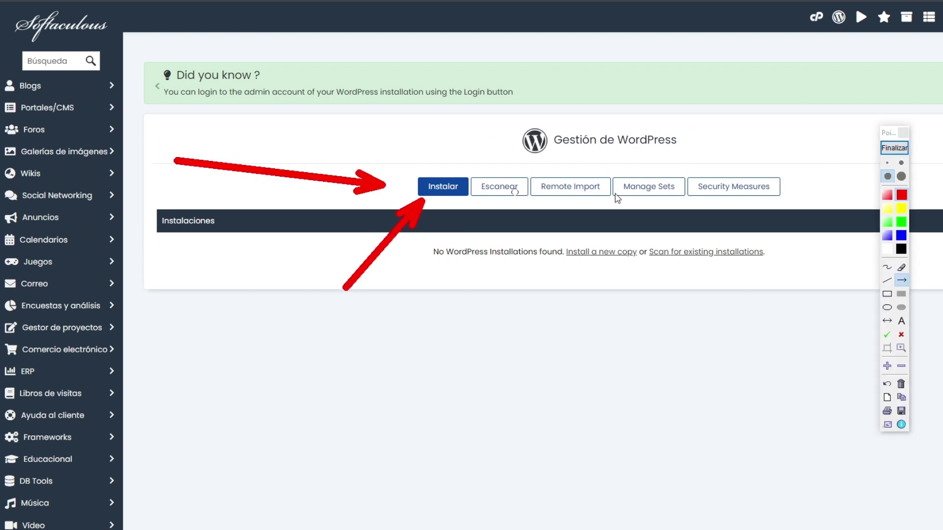
- End the arrow drawing, open the WordPress installation form and review the installation URL settings for ofertasgenialess.com
click(894, 148)
click(443, 188)
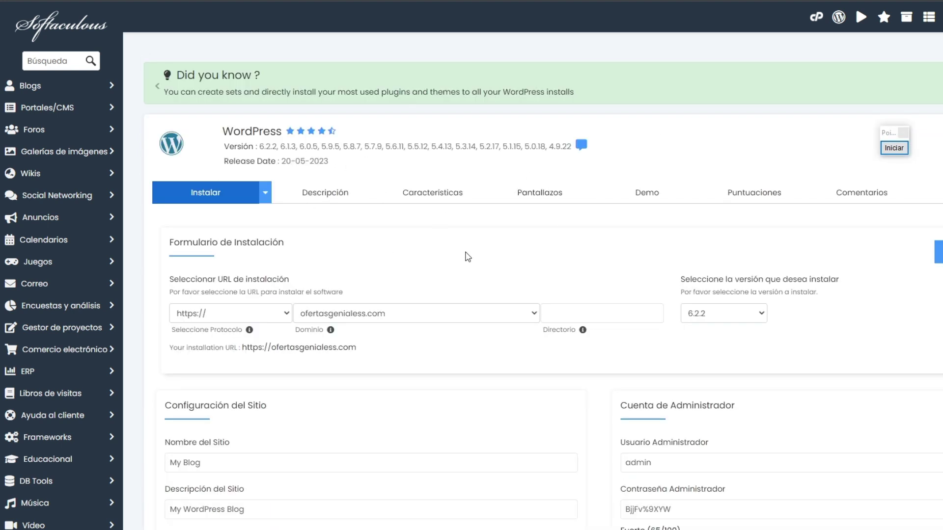
drag(183, 243, 264, 244)
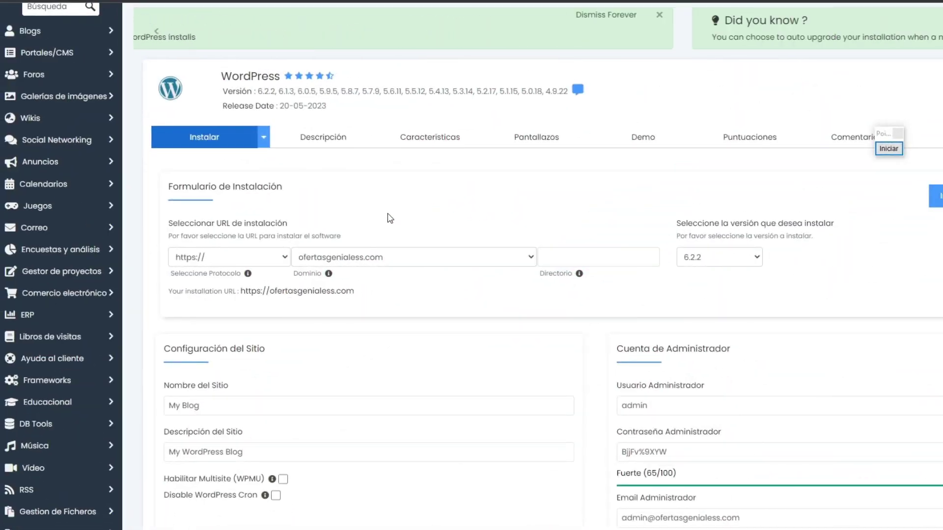
scroll(389, 217, down, 1)
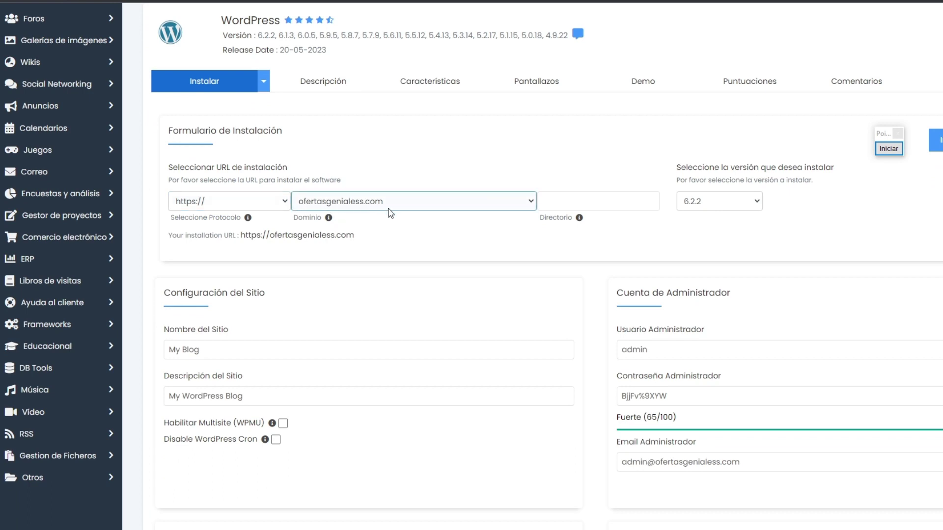
scroll(314, 201, down, 2)
scroll(248, 185, down, 1)
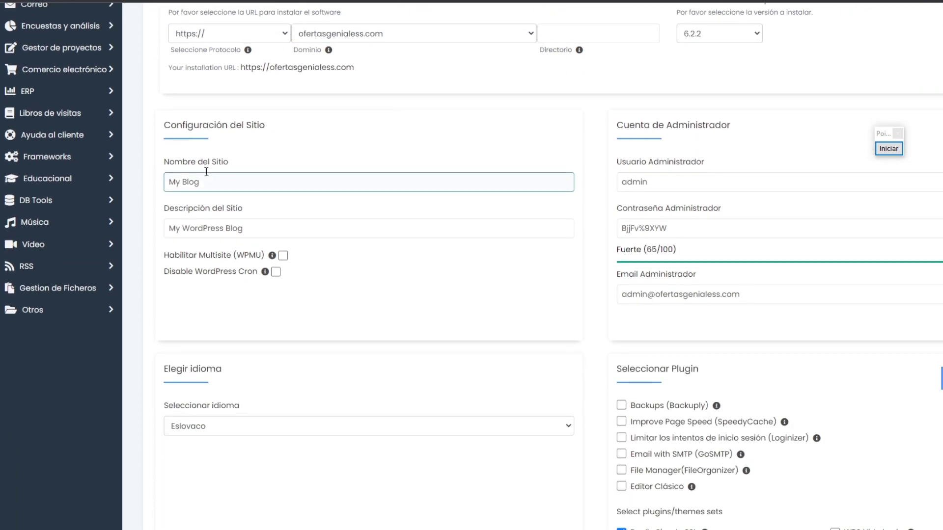
- Examine the site name and site description fields in the Configuración del Sitio section
click(202, 182)
scroll(202, 182, down, 1)
click(243, 175)
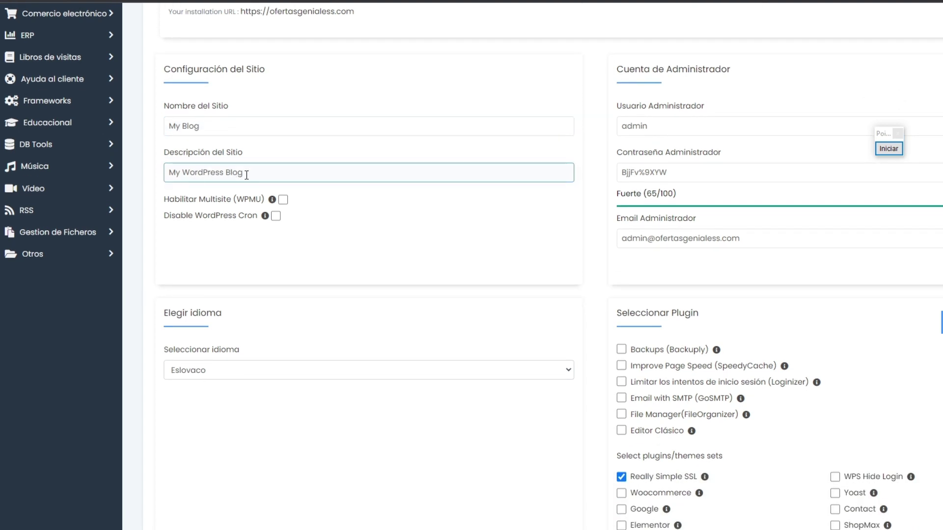
click(194, 123)
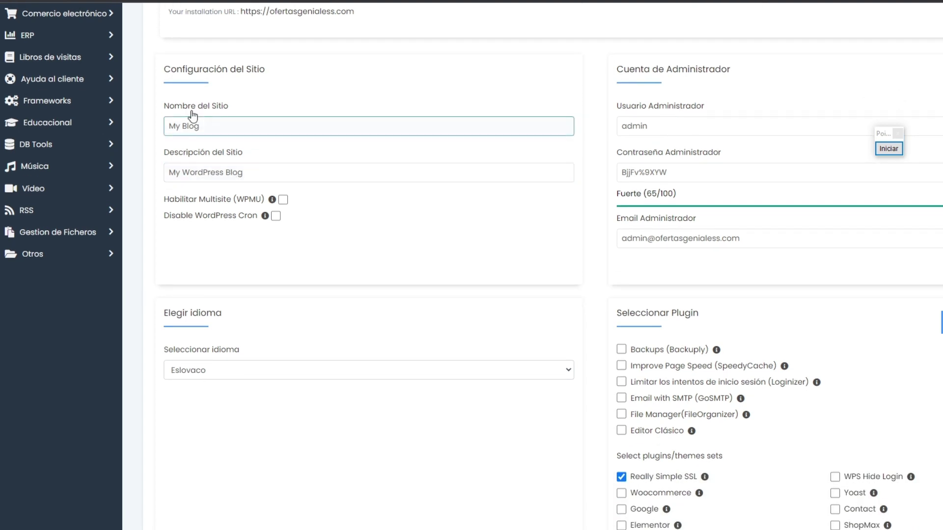
click(168, 160)
click(231, 109)
click(216, 113)
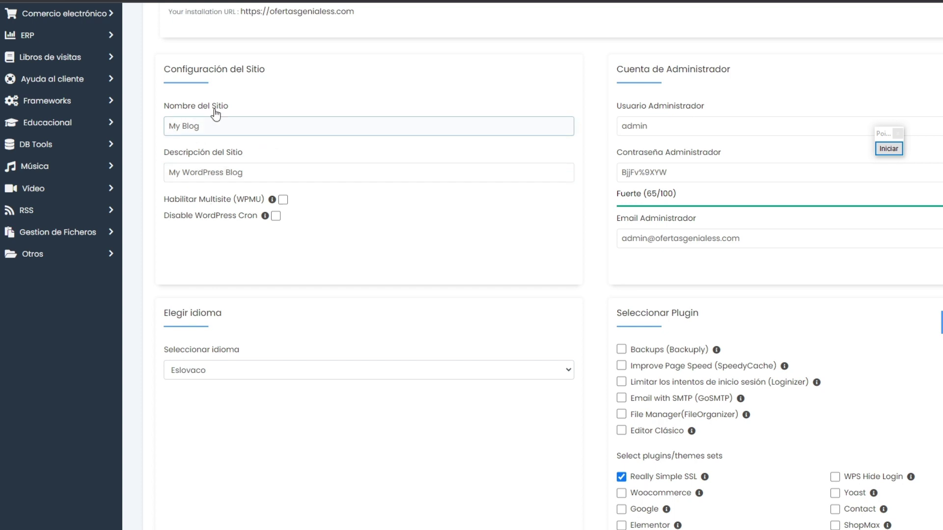
click(271, 172)
click(318, 199)
- Set the WordPress installation language to Español
scroll(211, 205, down, 2)
click(228, 259)
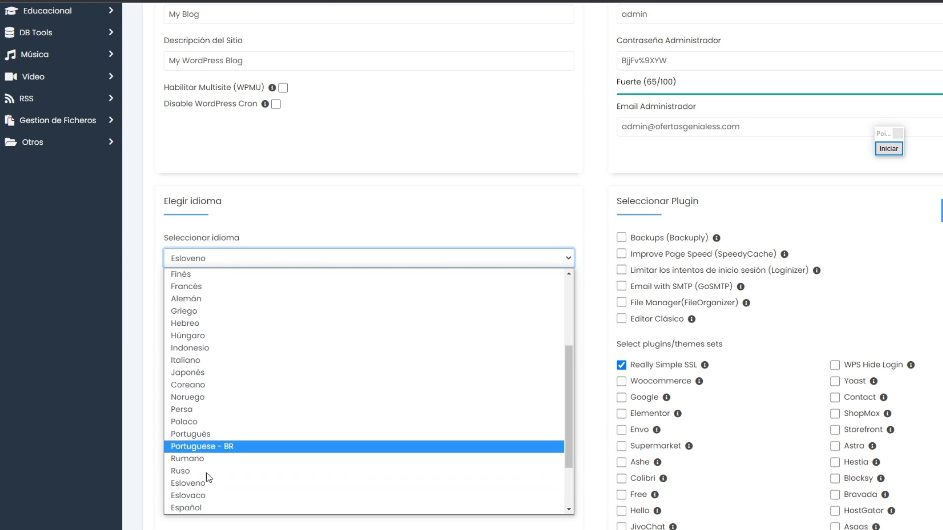
click(401, 513)
click(479, 365)
- Move the floating drawing toolbar out of the way and examine the administrator username, password and email fields
scroll(479, 366, up, 3)
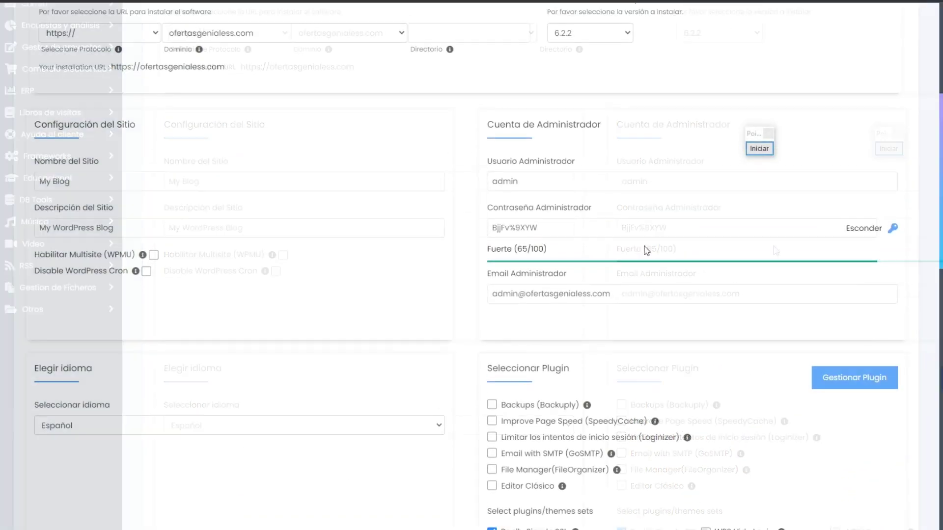
drag(881, 134, 254, 54)
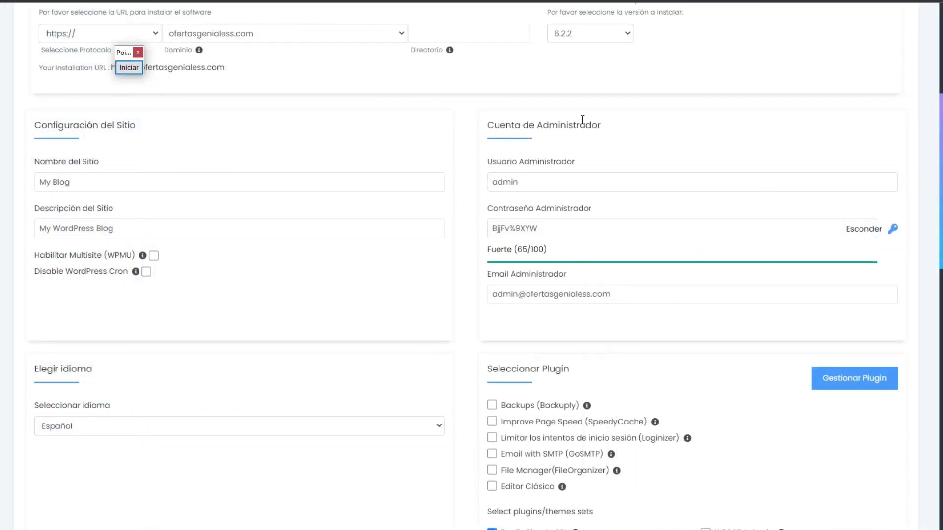
scroll(528, 185, down, 1)
click(514, 126)
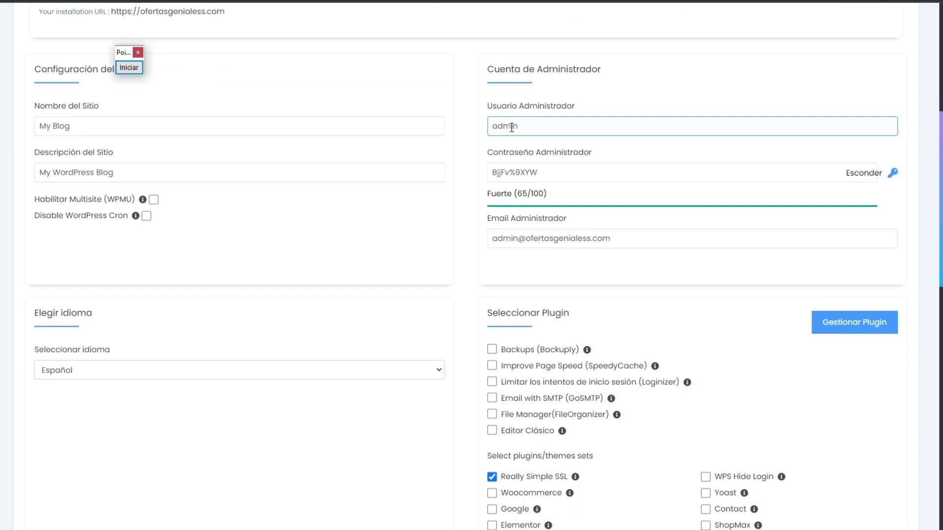
click(522, 169)
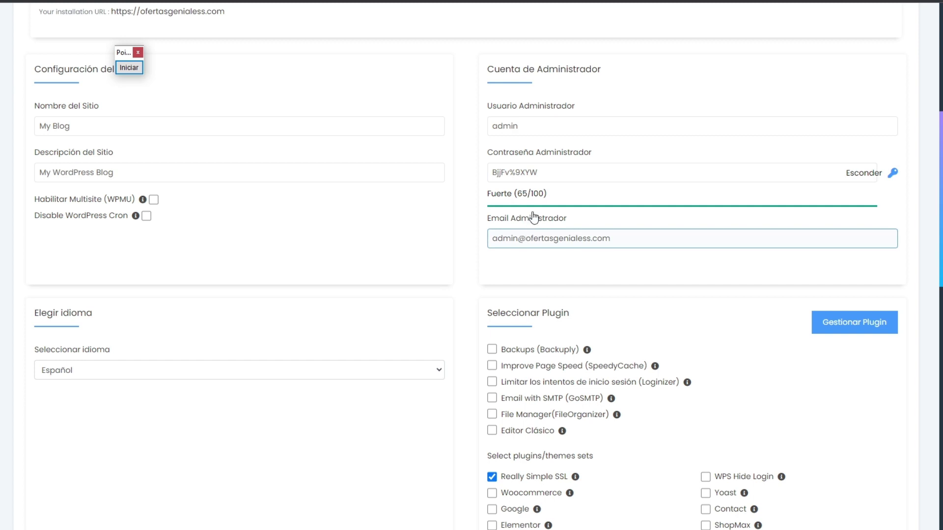
- Look over the plugin sets and themes on offer and install WordPress on ofertasgenialess.com
scroll(536, 212, down, 2)
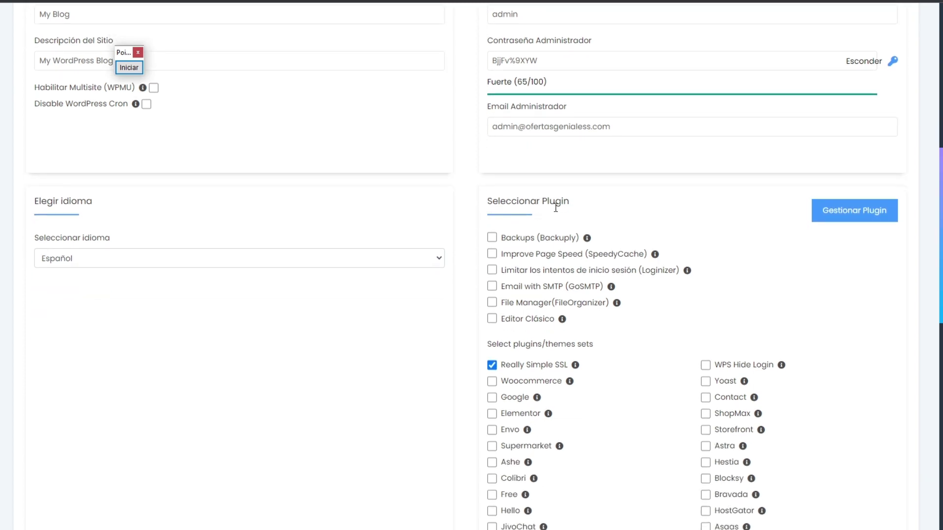
scroll(556, 207, down, 2)
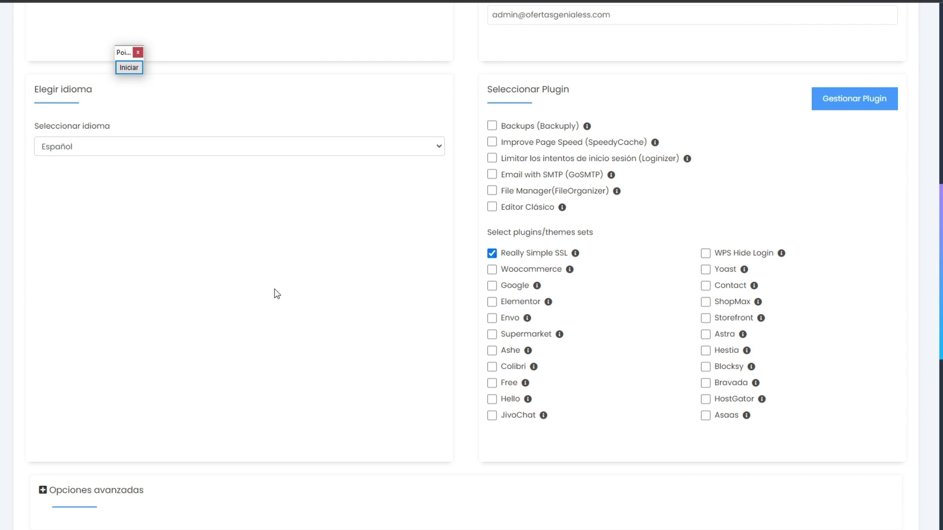
scroll(295, 275, down, 1)
scroll(310, 259, down, 9)
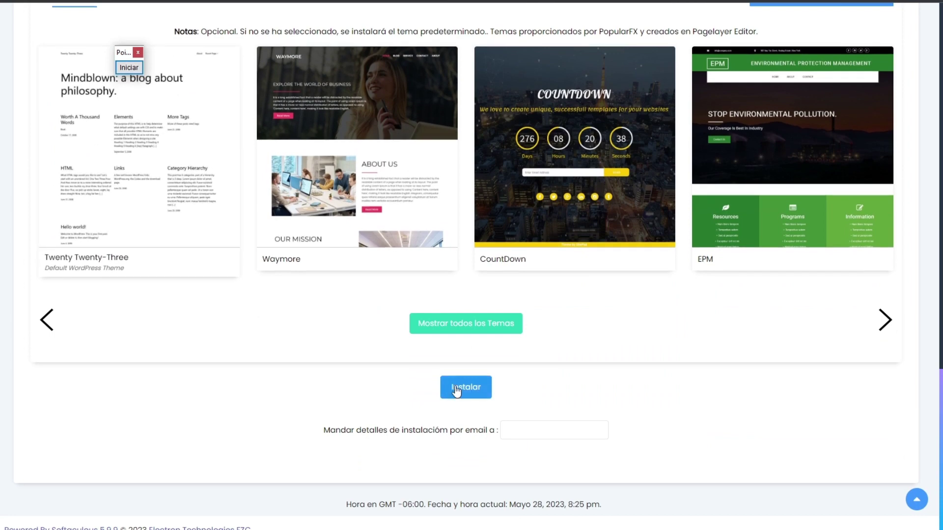
click(459, 390)
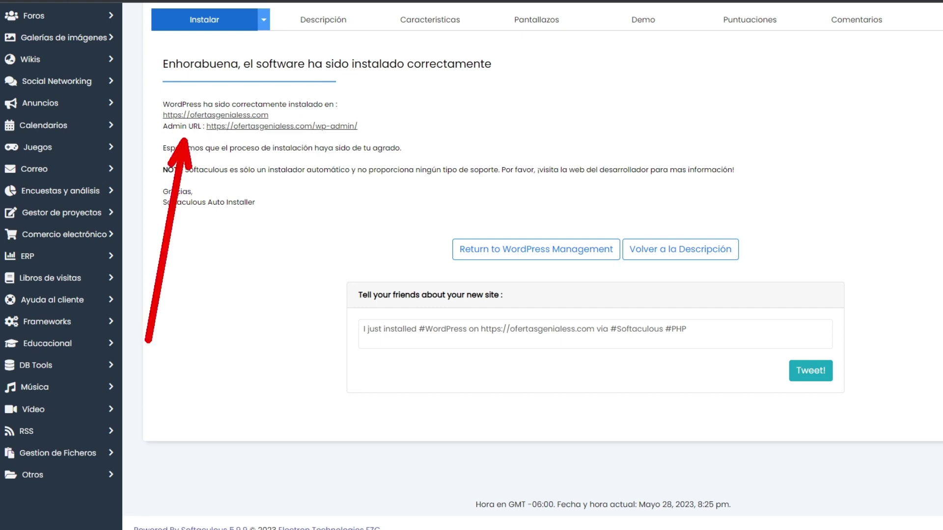
- Open the new site's admin URL and activate SSL in Really Simple SSL, skipping email notifications and dismissing the extra features
click(347, 126)
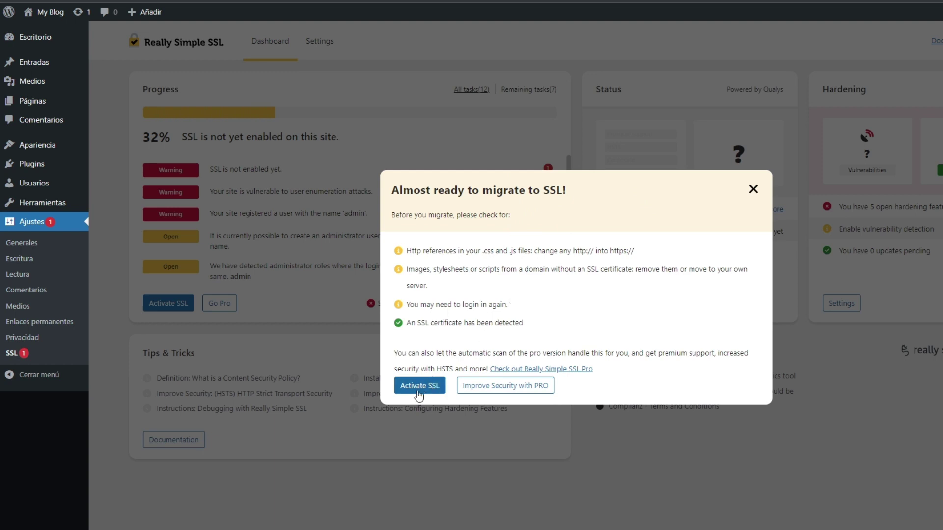
click(416, 388)
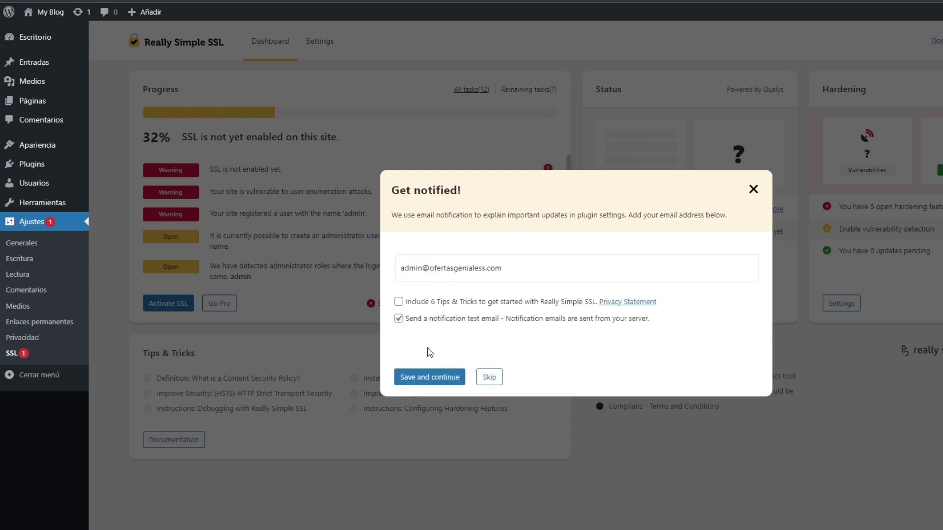
click(492, 383)
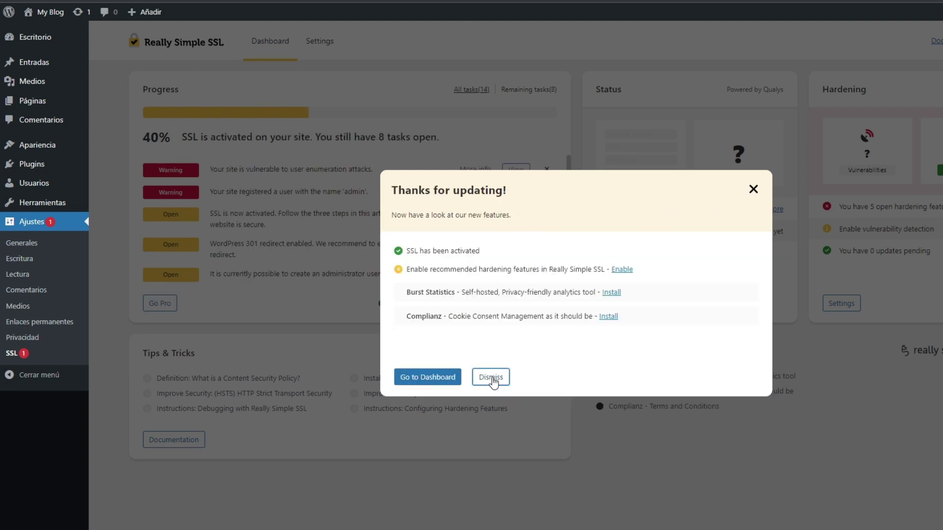
click(492, 381)
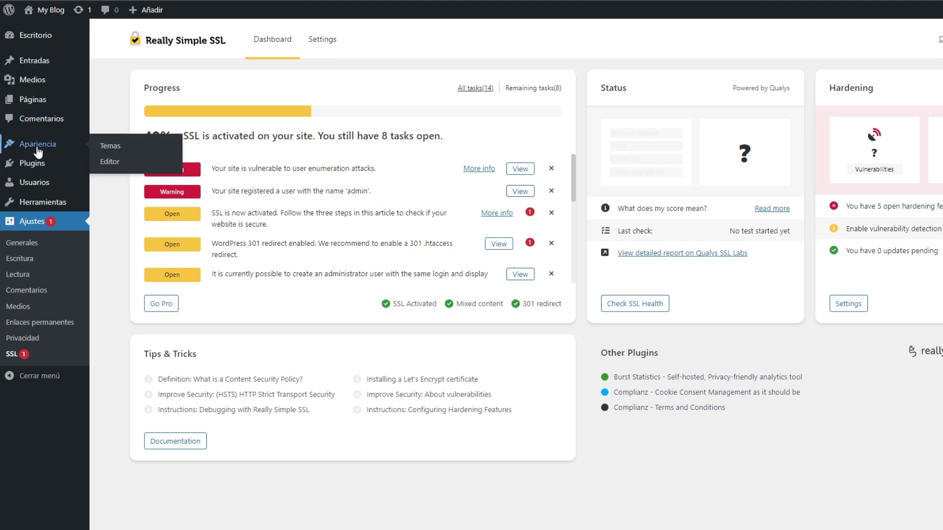
- Upload the betheme.zip file from the WEB folder as a new WordPress theme and install it
click(38, 153)
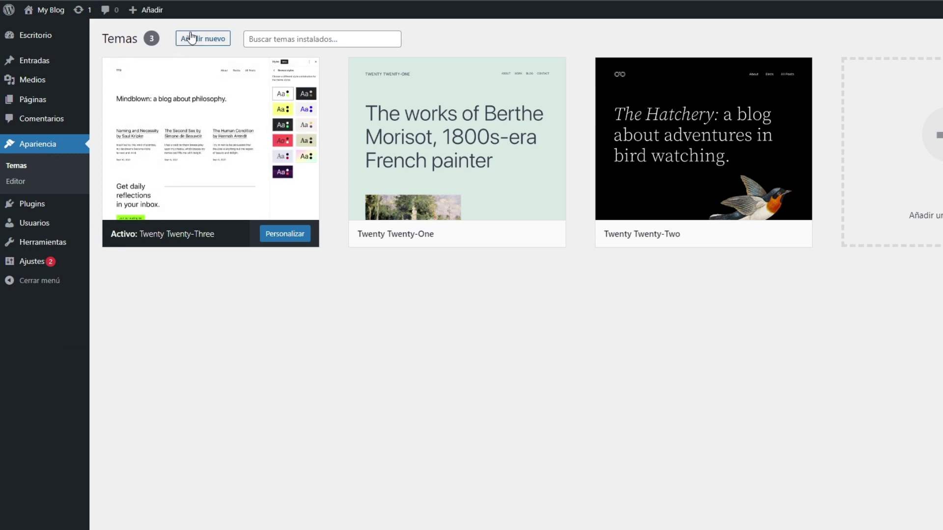
click(212, 43)
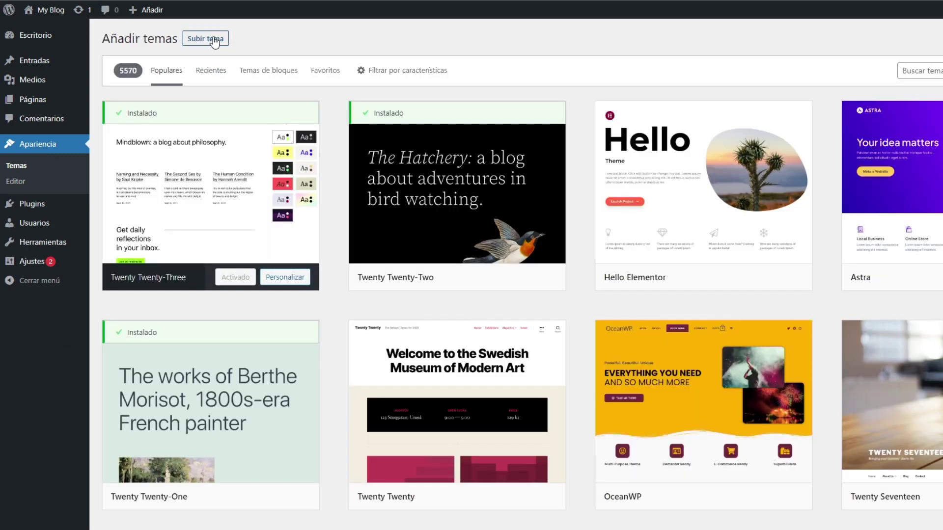
click(203, 42)
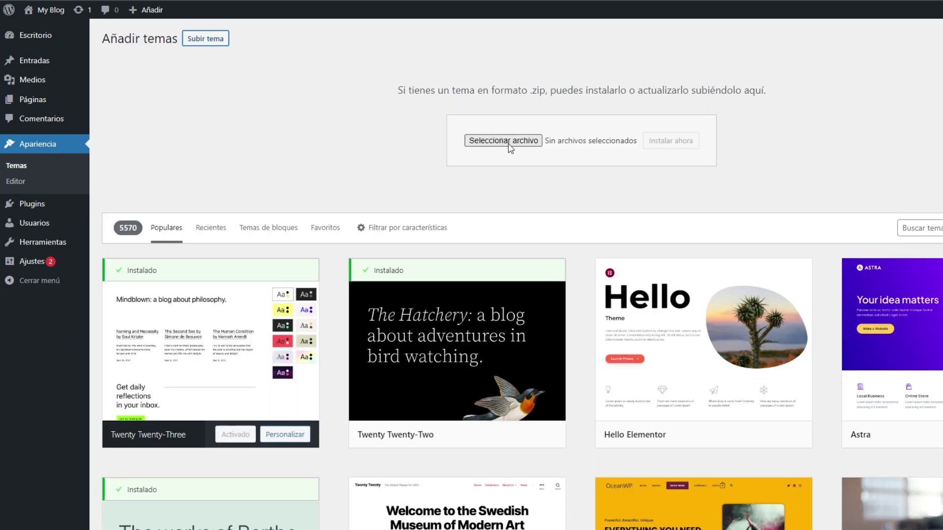
click(527, 141)
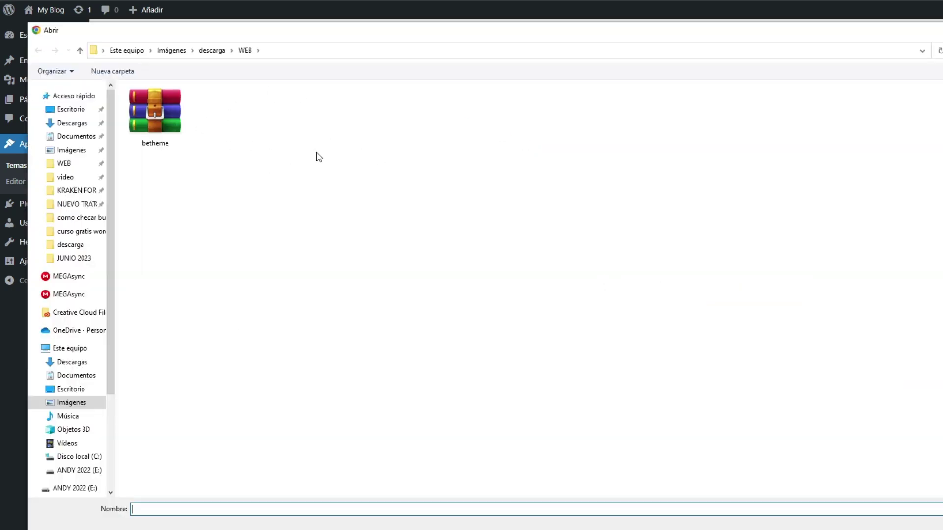
double_click(156, 113)
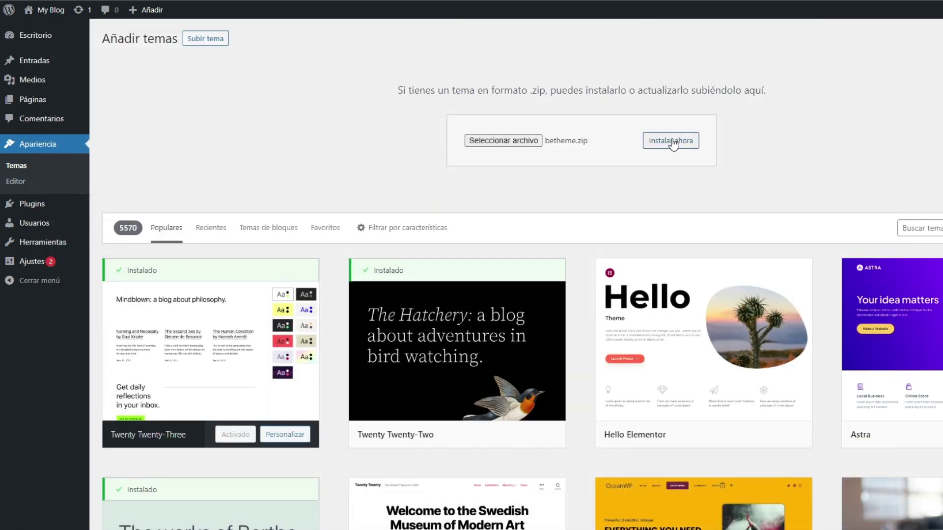
click(673, 143)
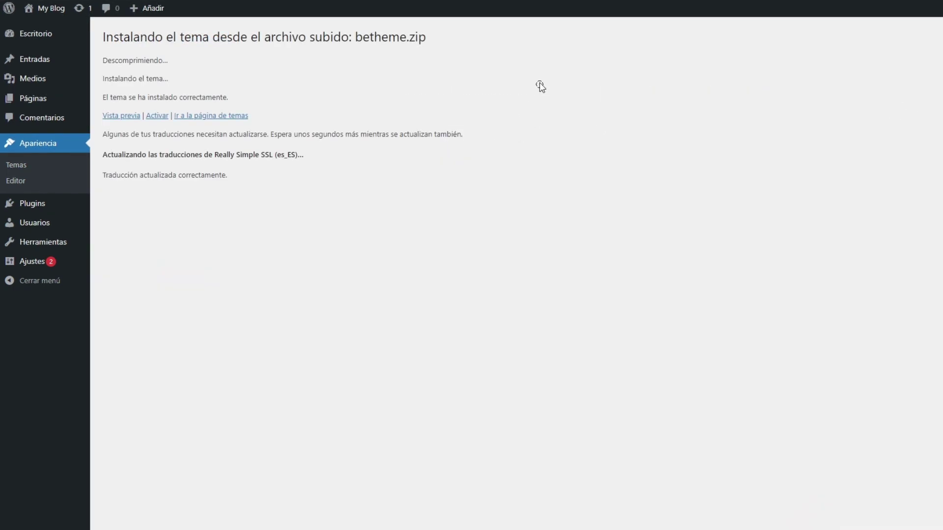
- Activate the installed Betheme theme and look over its dashboard
drag(540, 84, 241, 99)
click(157, 118)
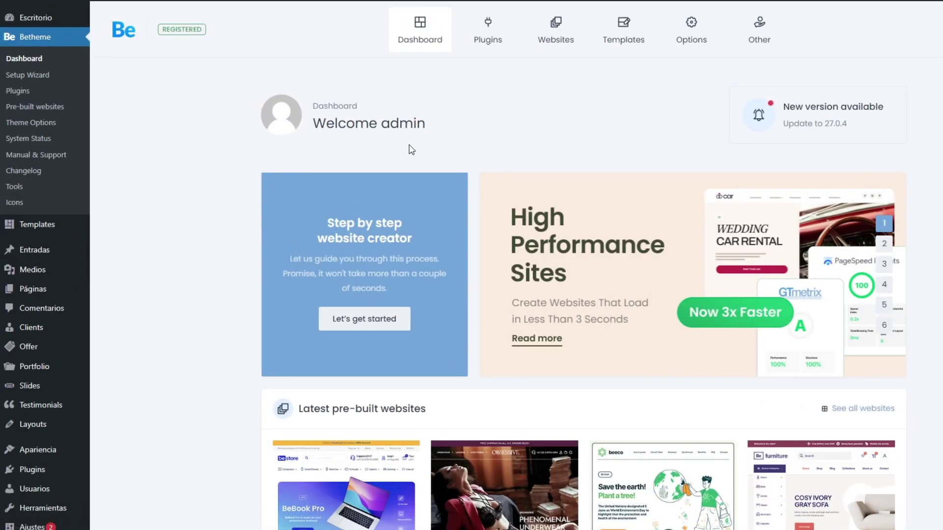
scroll(443, 163, down, 5)
scroll(503, 164, up, 5)
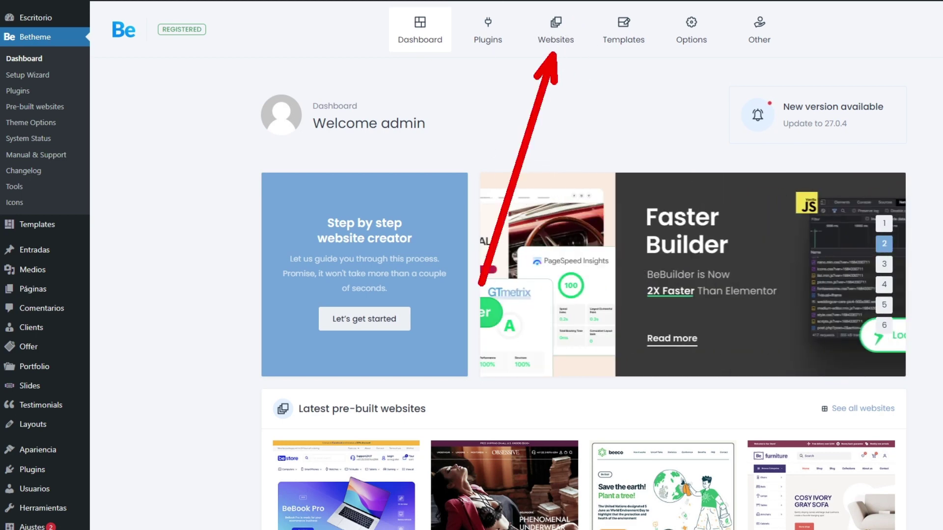
- Open Betheme's pre-built websites and browse through the available designs
click(555, 29)
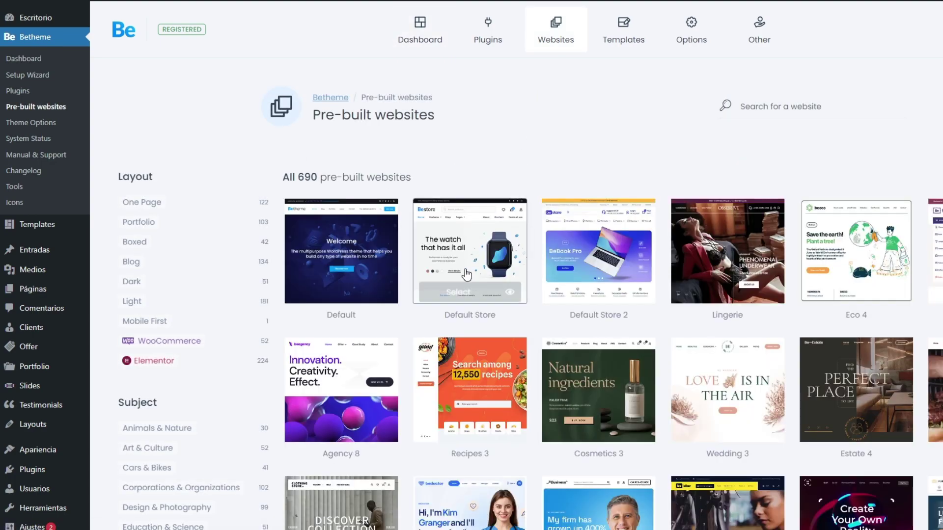
scroll(597, 160, down, 3)
scroll(567, 209, down, 3)
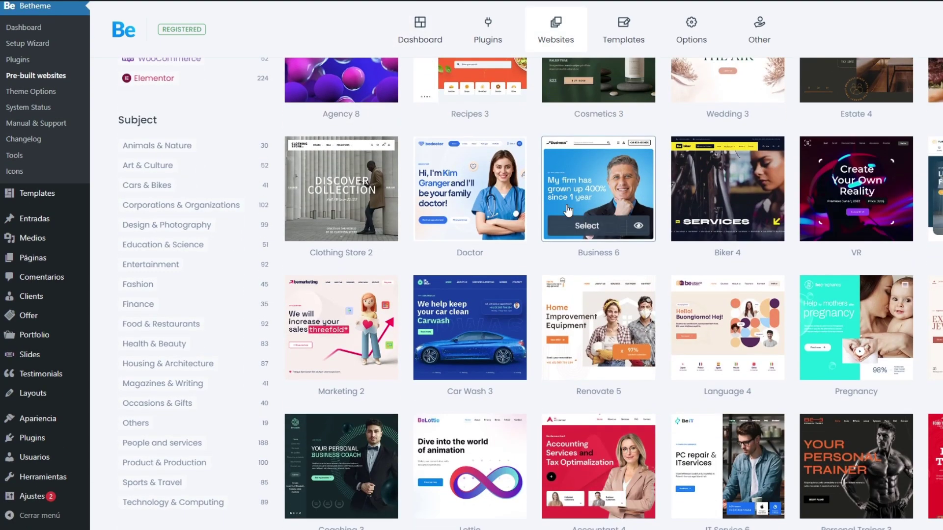
scroll(567, 209, down, 3)
scroll(613, 293, down, 15)
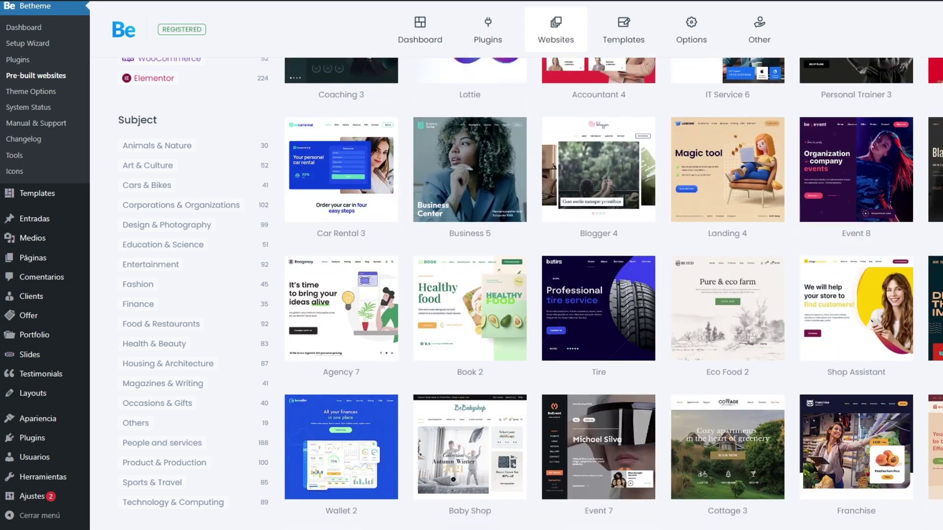
scroll(599, 294, down, 20)
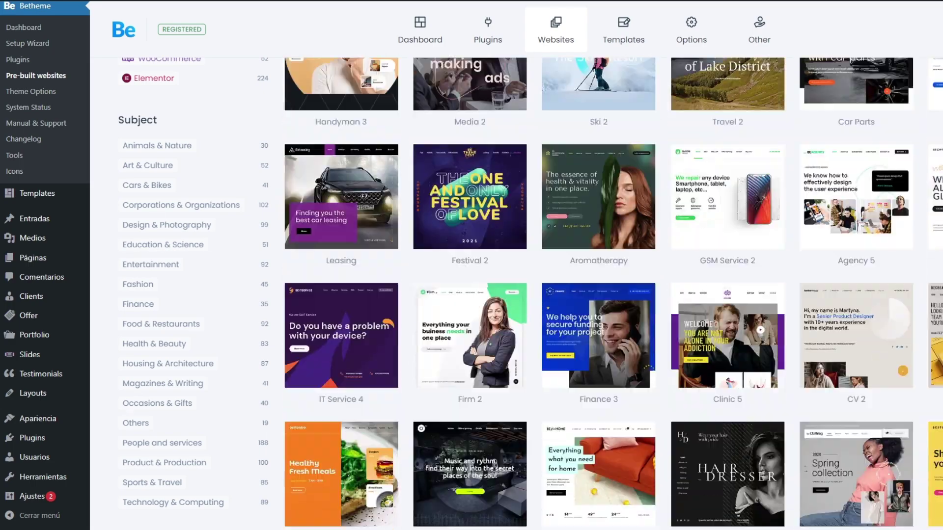
scroll(690, 237, down, 5)
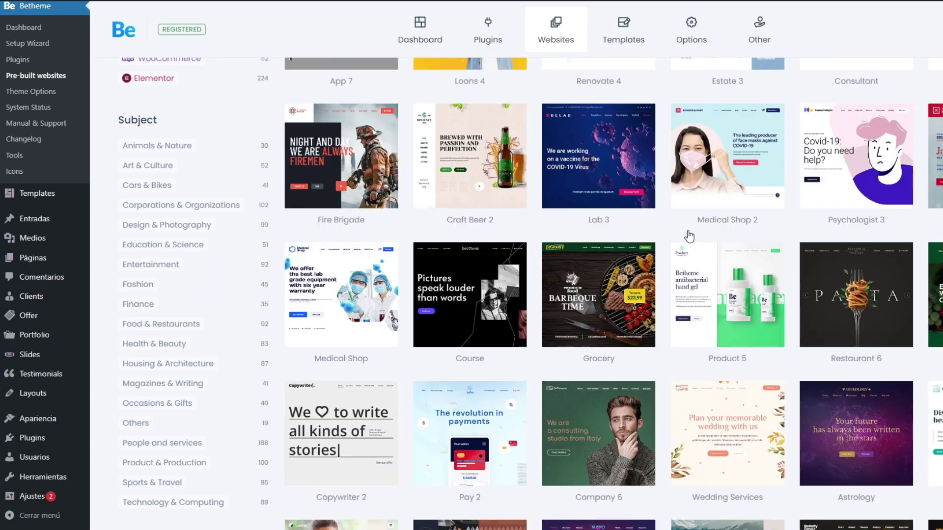
mouse_move(595, 283)
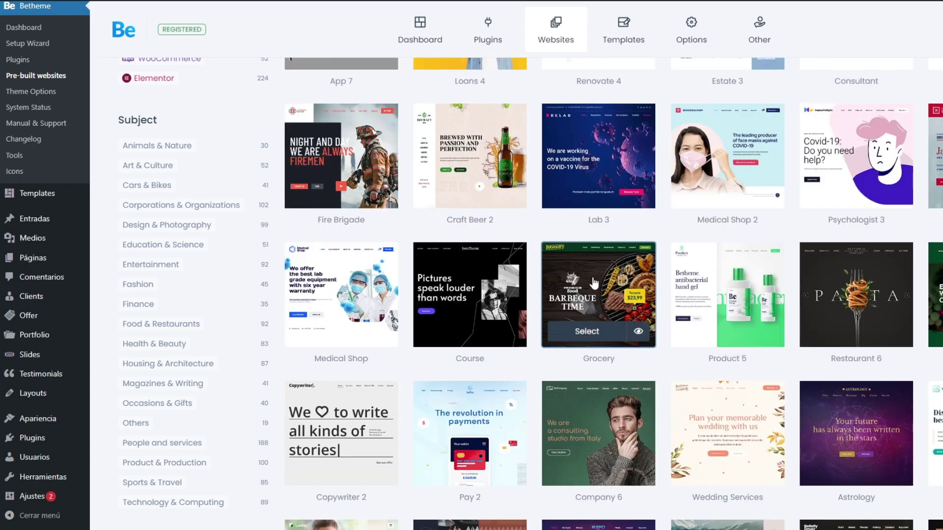
scroll(594, 283, down, 7)
scroll(594, 284, up, 5)
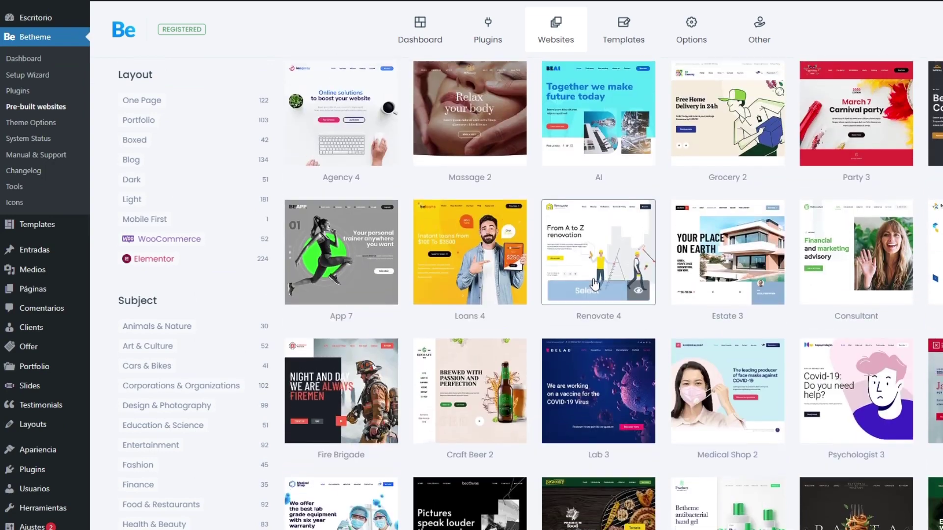
- Preview the Loans 4 pre-built website and look through its page down to the footer
scroll(506, 238, down, 4)
mouse_move(475, 147)
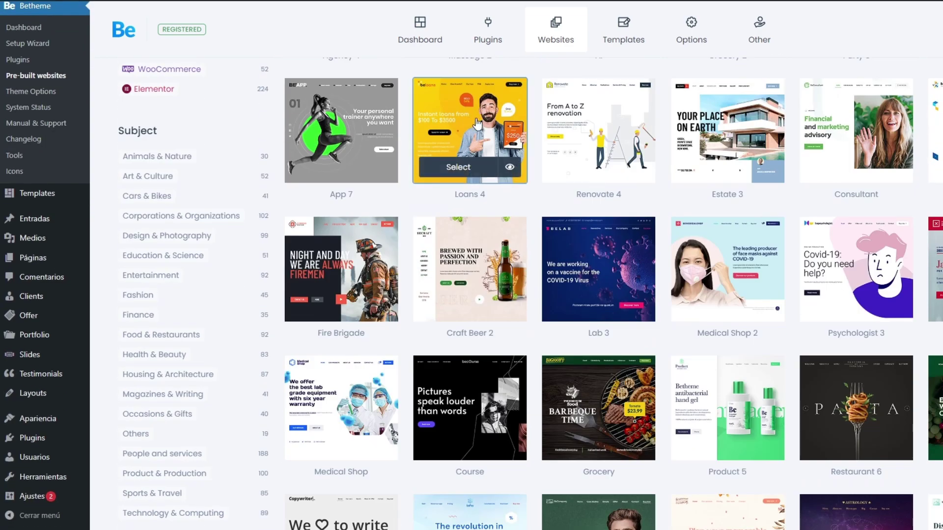
click(510, 169)
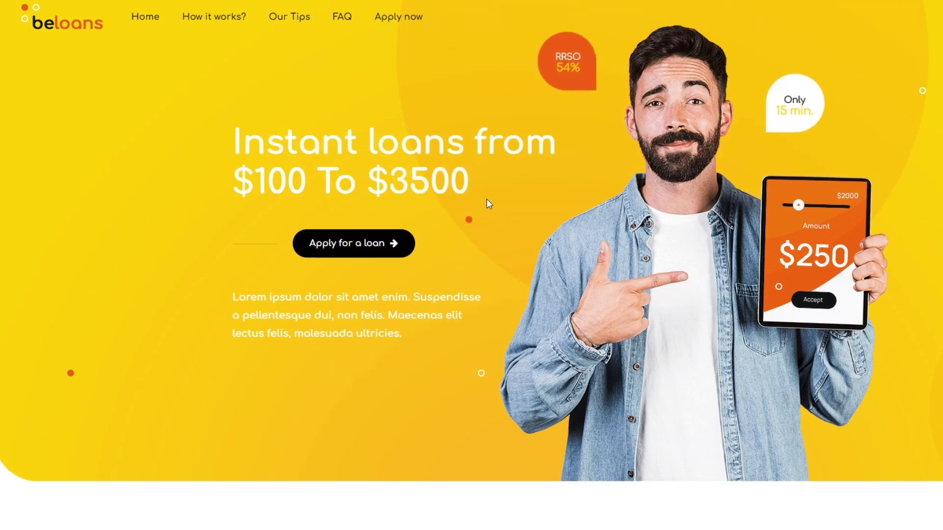
scroll(406, 134, down, 8)
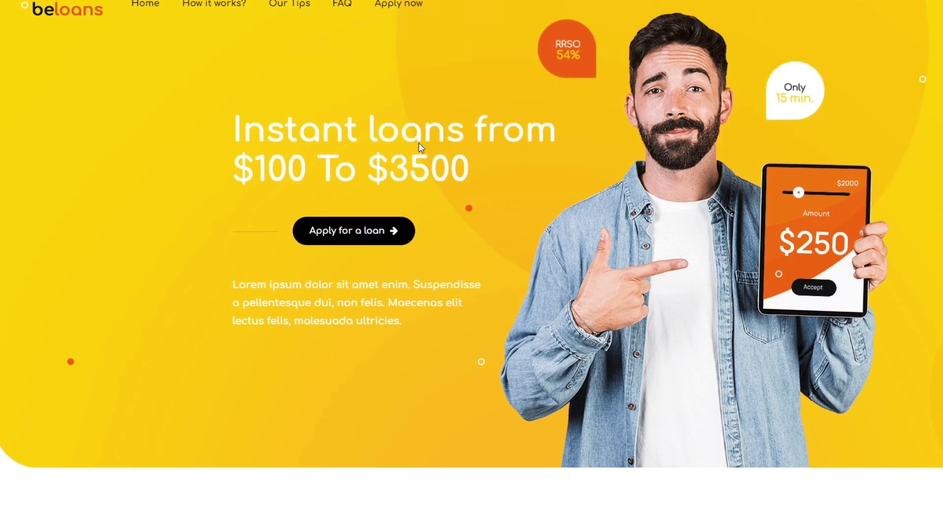
scroll(422, 143, down, 20)
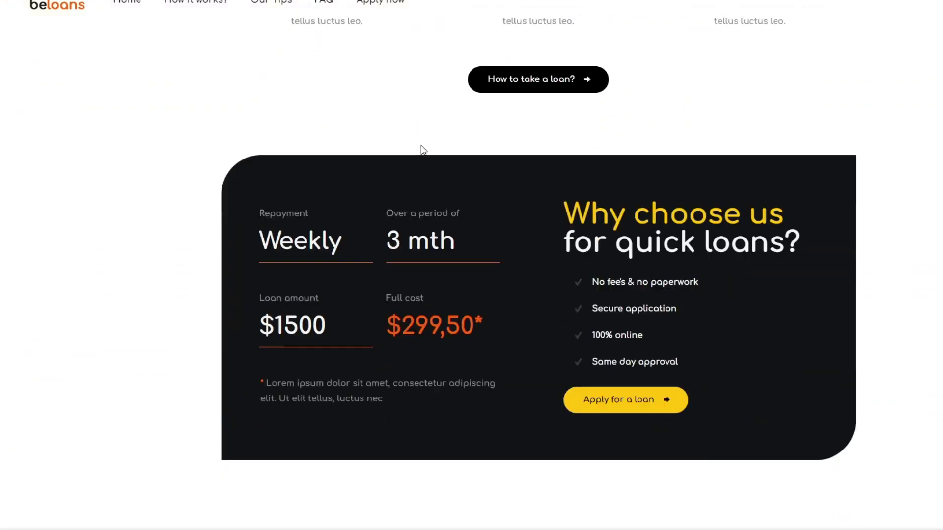
scroll(424, 151, down, 5)
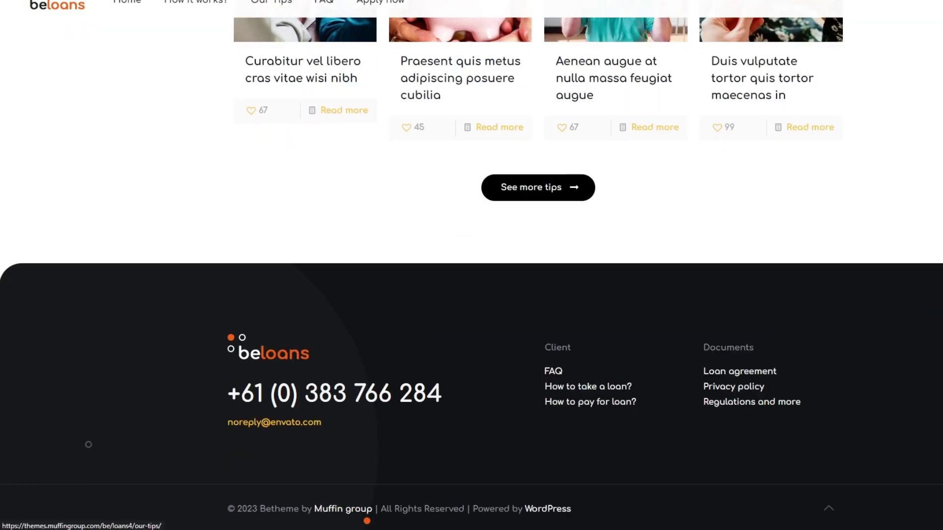
scroll(709, 162, up, 20)
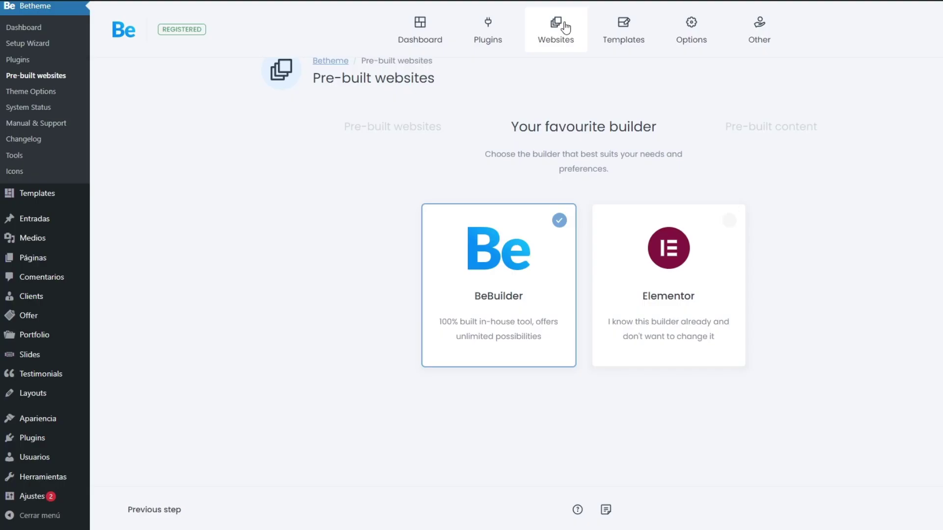
- Return to the pre-built websites list and choose Loans 4 with BeBuilder and a complete website import including media and the Revolution Slider demo
click(566, 27)
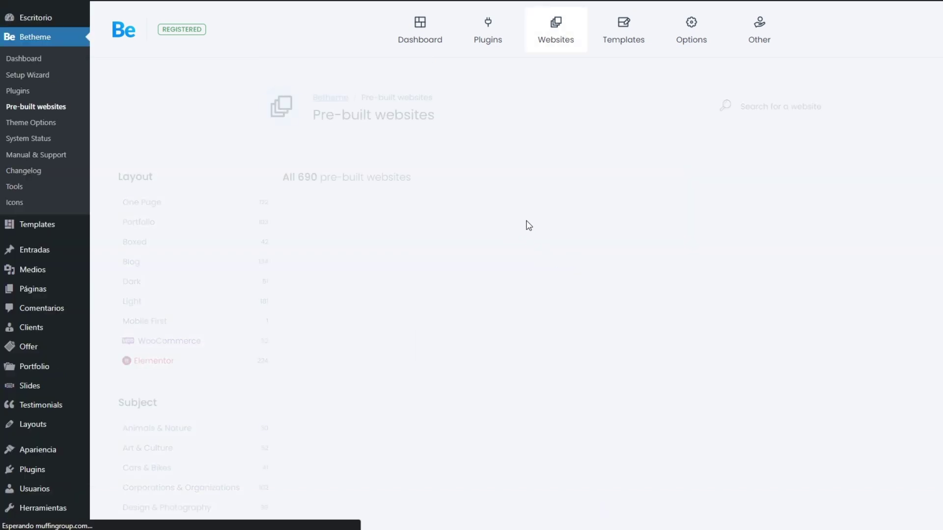
scroll(550, 264, down, 12)
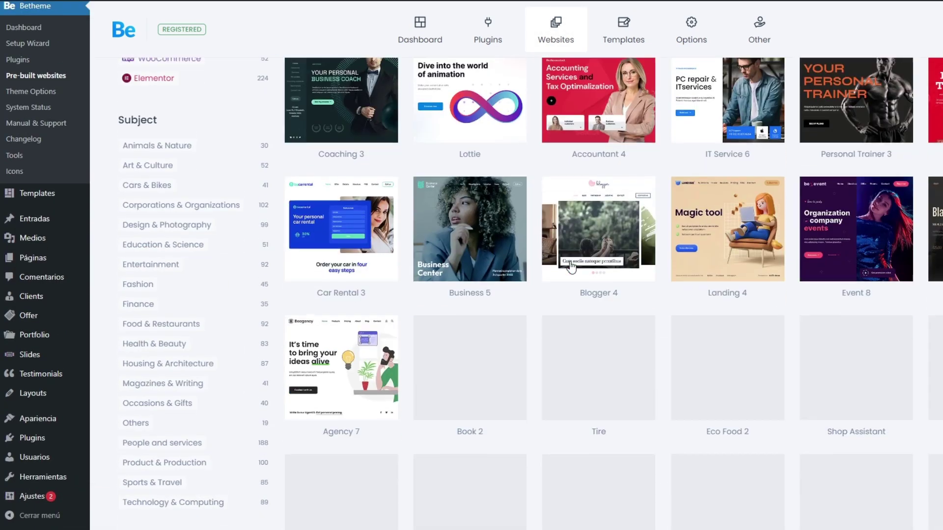
scroll(564, 265, up, 4)
scroll(576, 273, down, 8)
scroll(576, 273, down, 15)
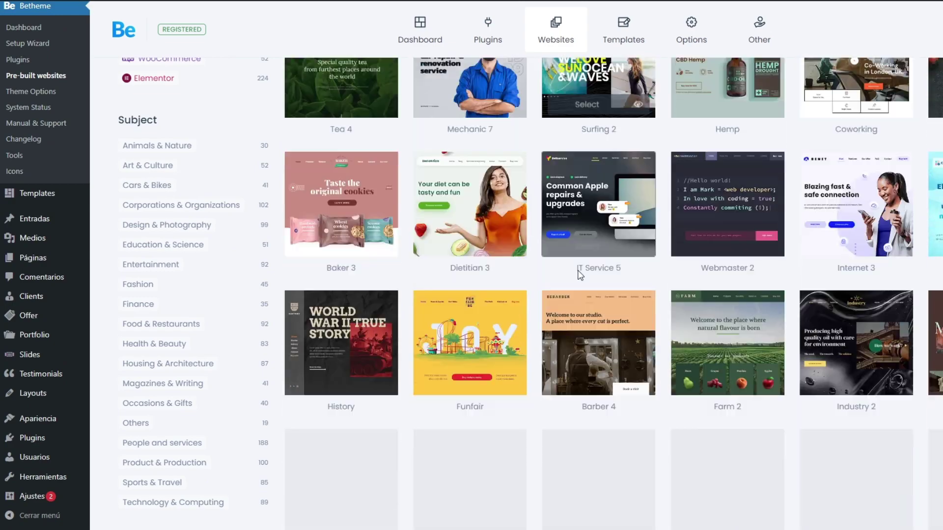
scroll(579, 268, down, 15)
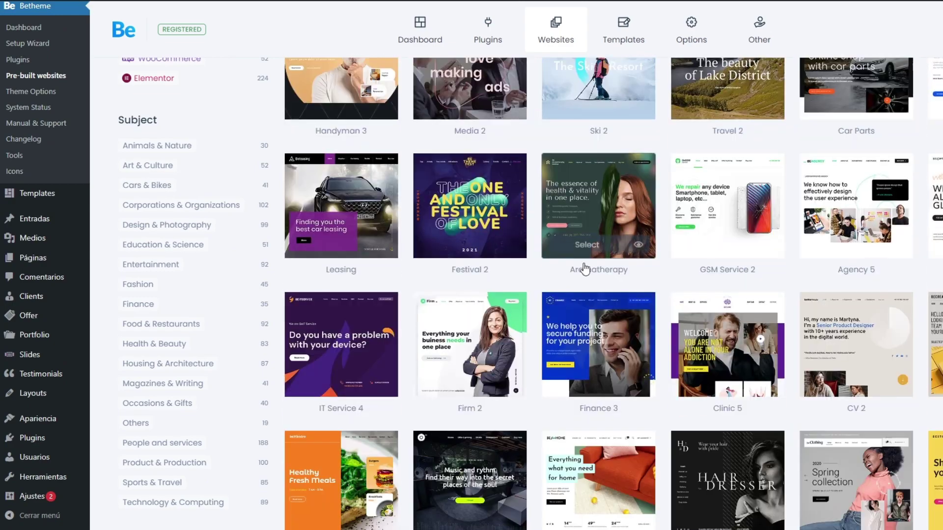
scroll(575, 265, down, 15)
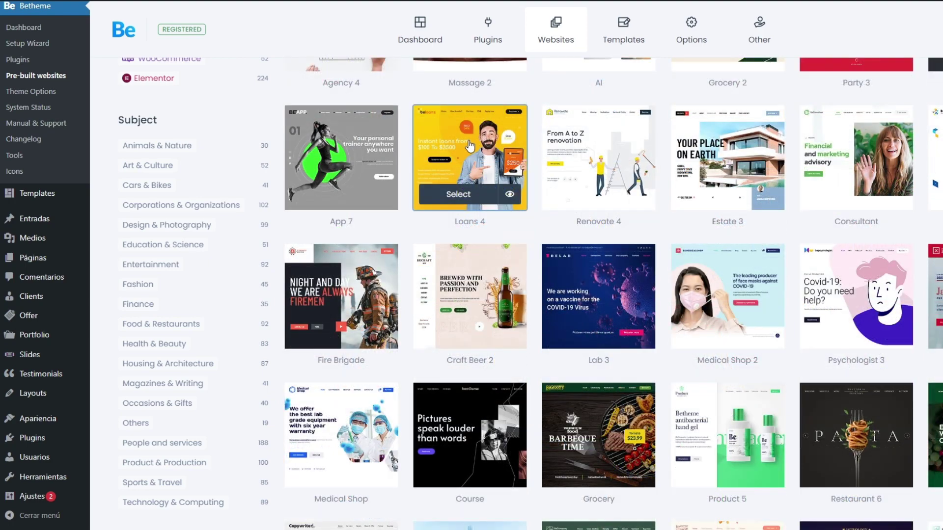
click(459, 195)
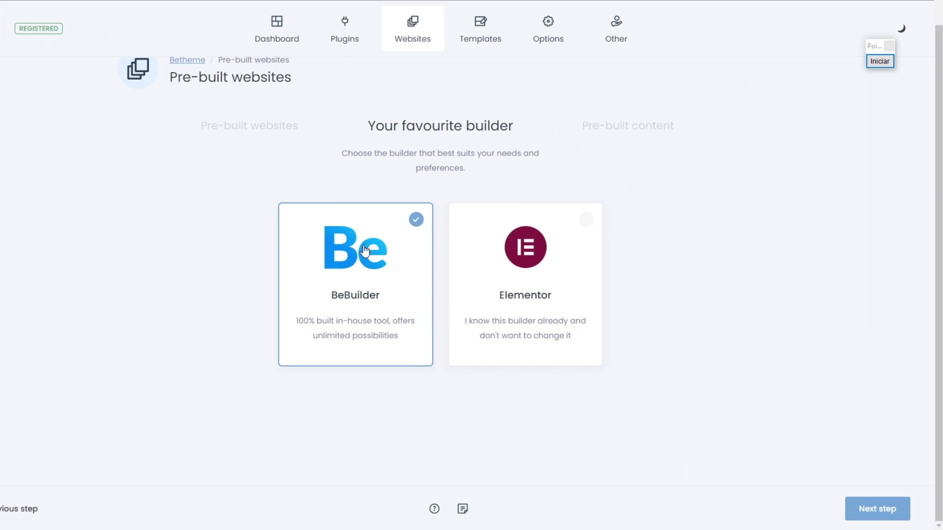
click(873, 513)
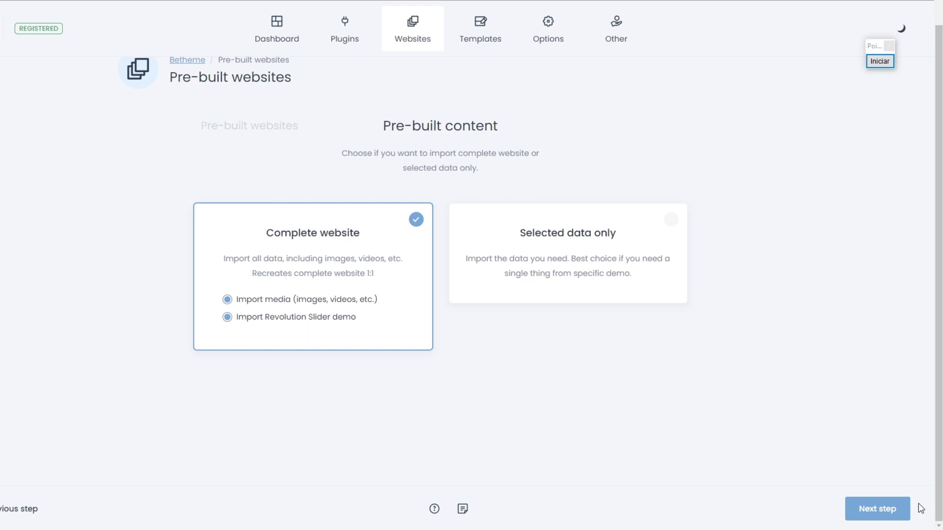
click(889, 509)
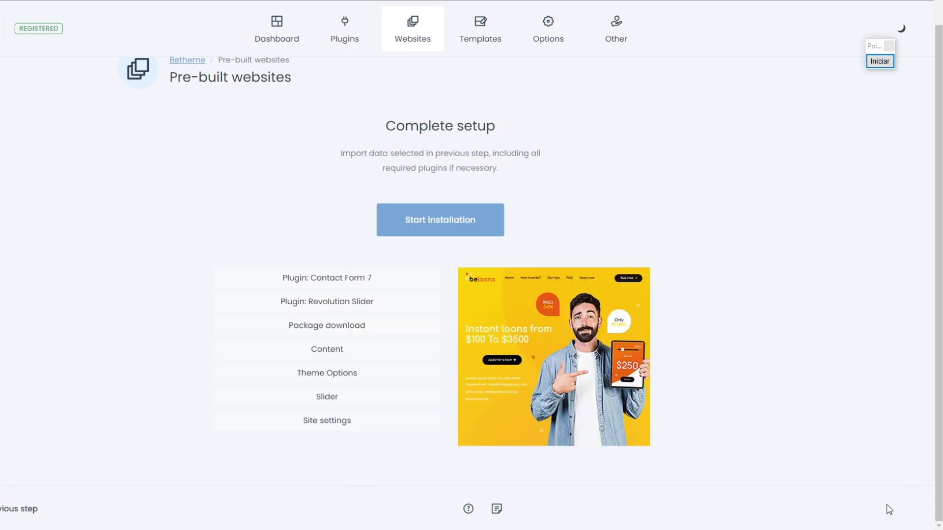
- Start the installation and reset the database, removing media from wp-uploads and accepting that there is no undo
click(431, 225)
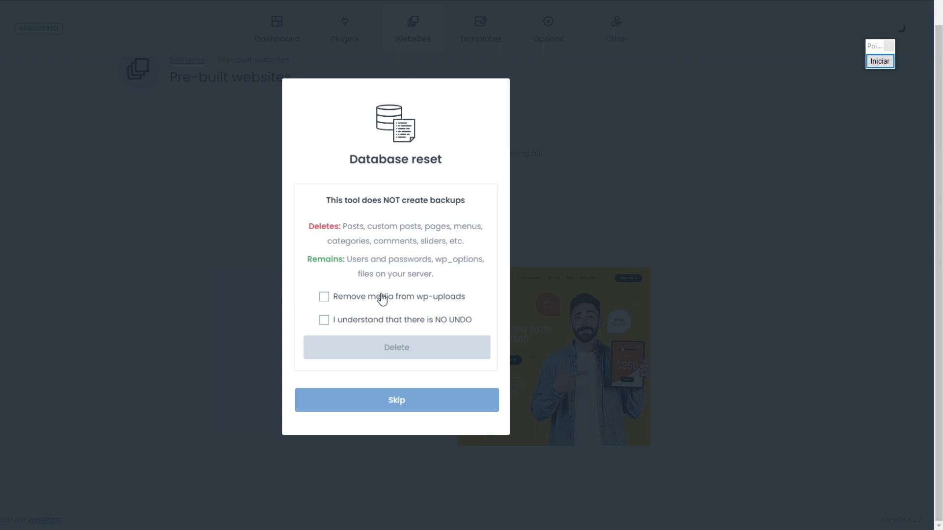
click(381, 323)
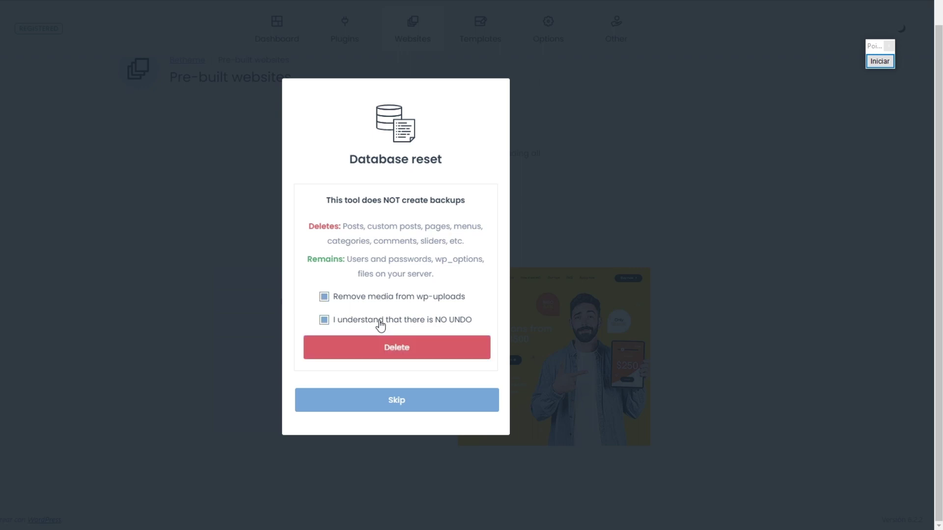
click(402, 351)
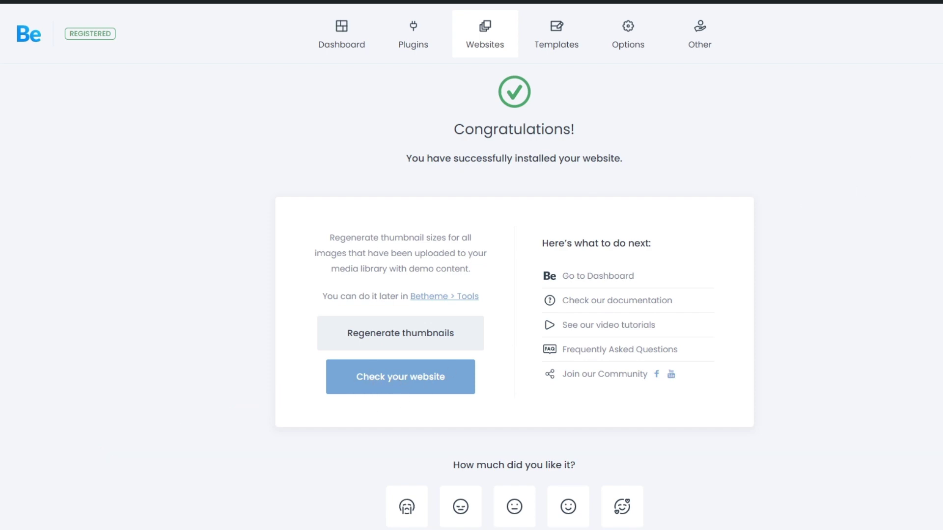
- Open the newly installed website and look through its homepage from the hero section to the footer
click(428, 368)
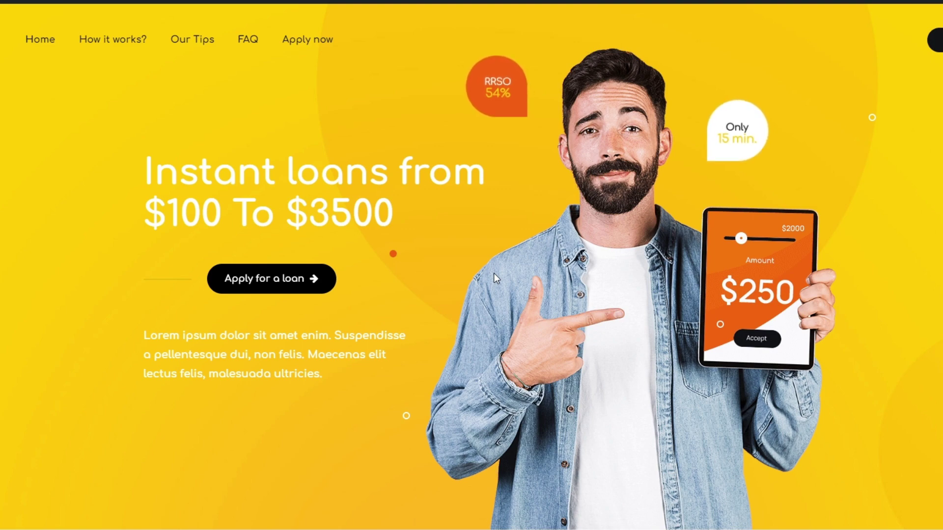
scroll(552, 200, down, 12)
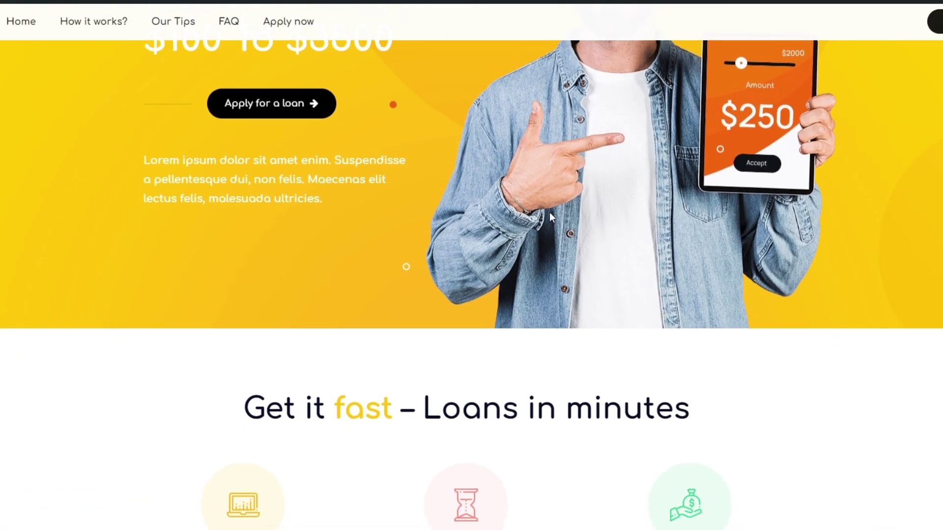
scroll(550, 223, down, 18)
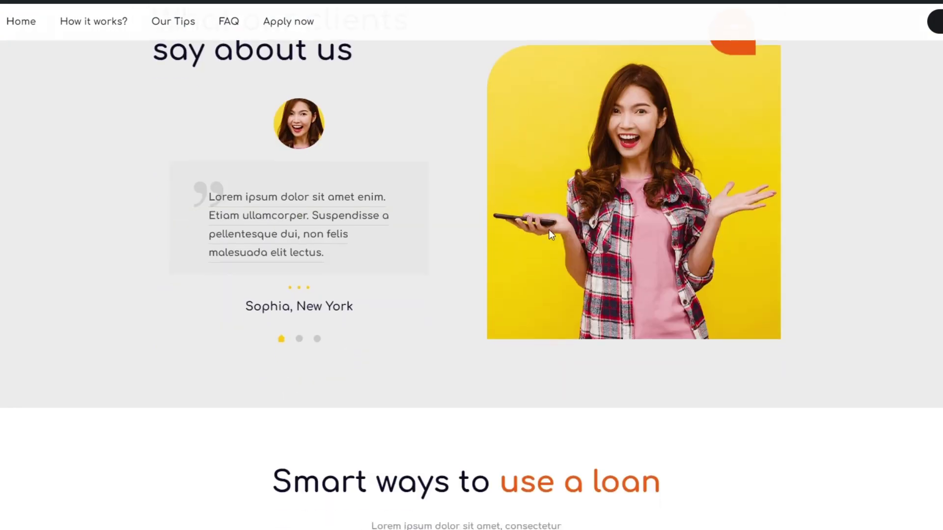
scroll(471, 265, down, 4)
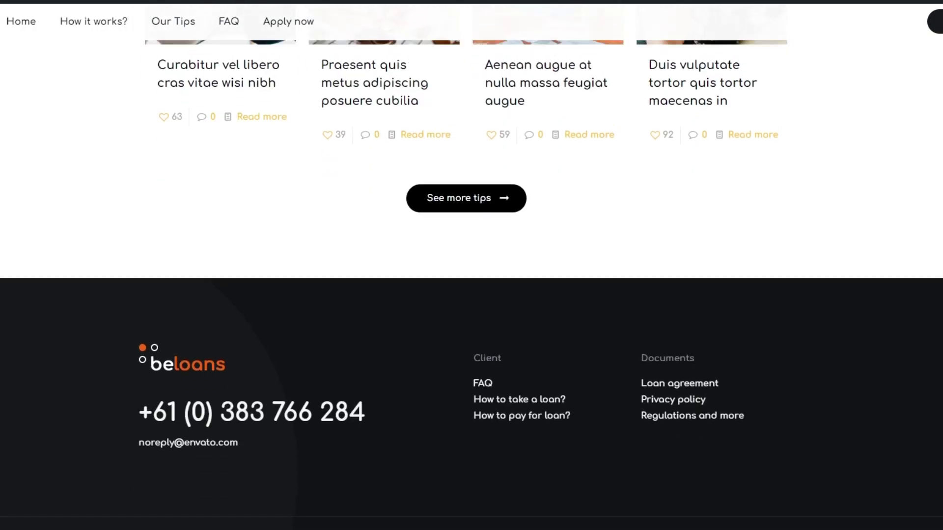
scroll(471, 265, up, 20)
scroll(928, 252, up, 10)
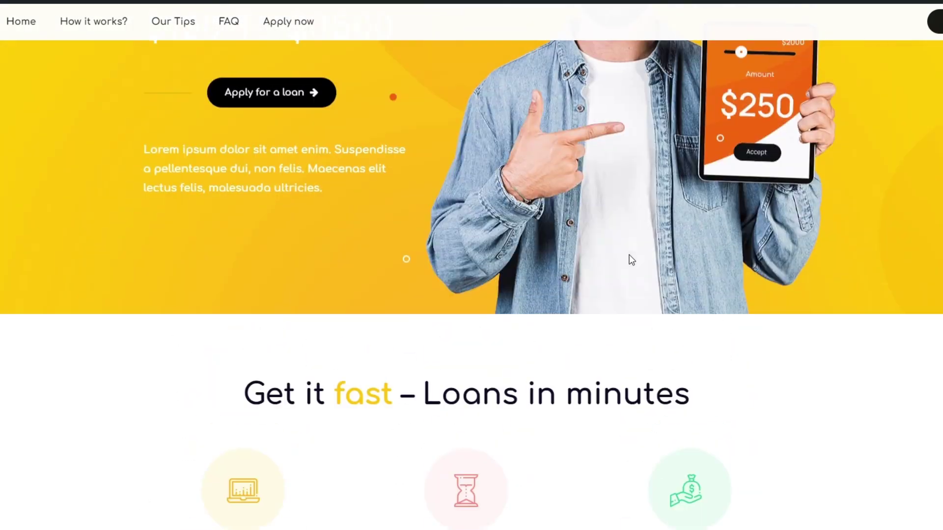
scroll(405, 203, up, 1)
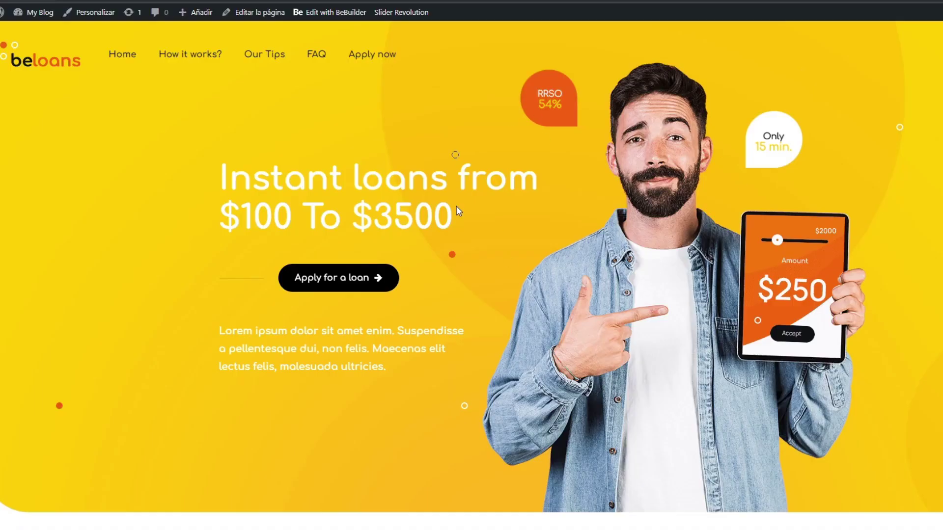
- Edit the homepage with BeBuilder and open the Logo settings under the Global theme options
mouse_move(215, 359)
mouse_down()
mouse_move(369, 148)
mouse_move(310, 19)
mouse_up()
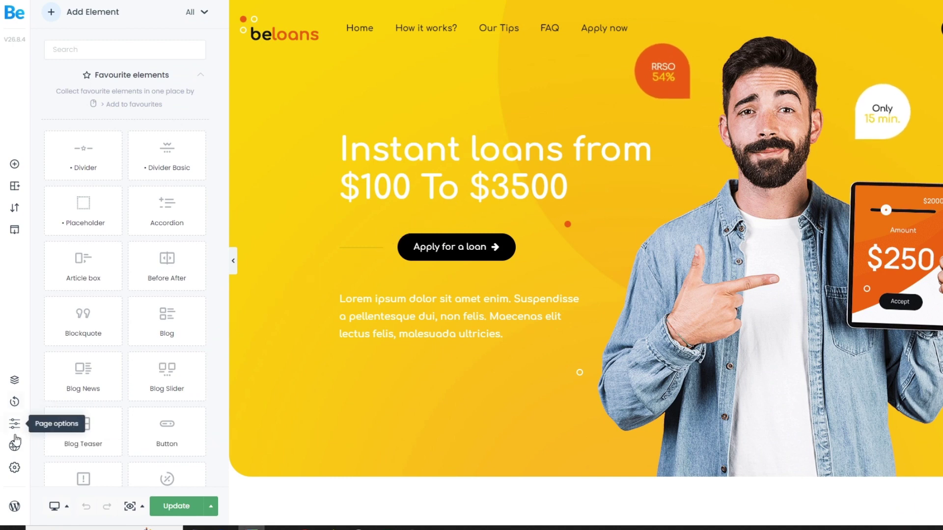
click(15, 445)
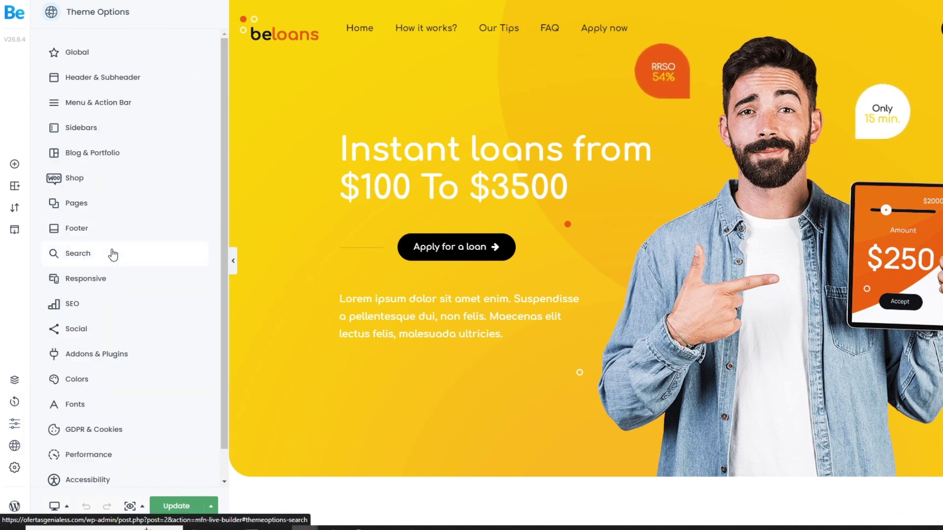
scroll(113, 257, down, 1)
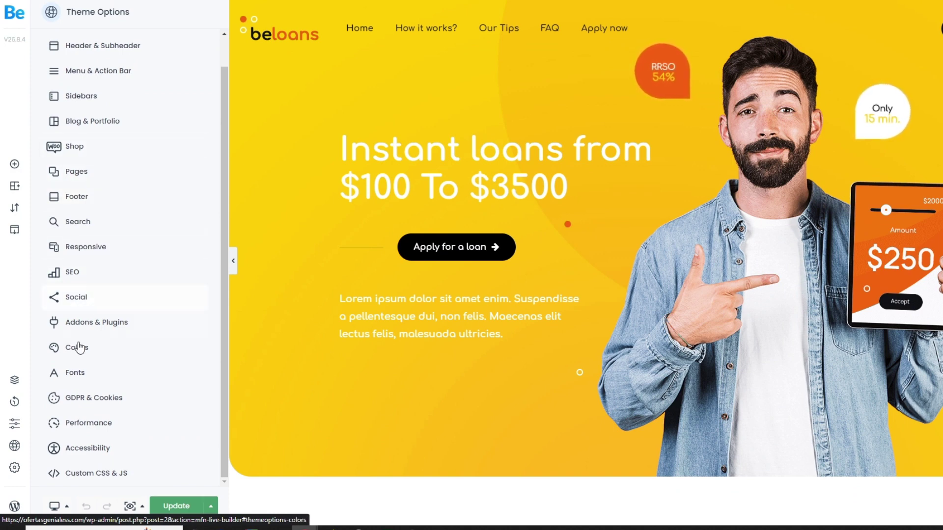
scroll(92, 353, up, 1)
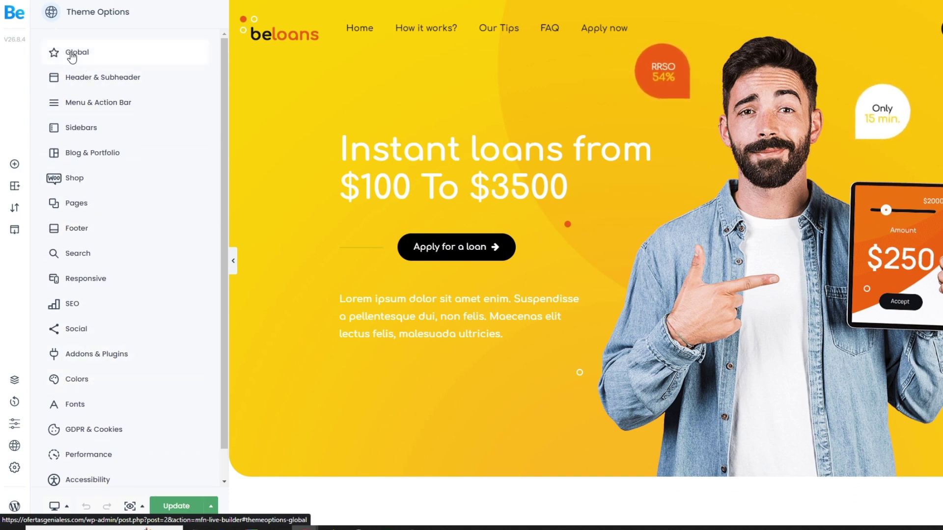
click(72, 58)
click(82, 94)
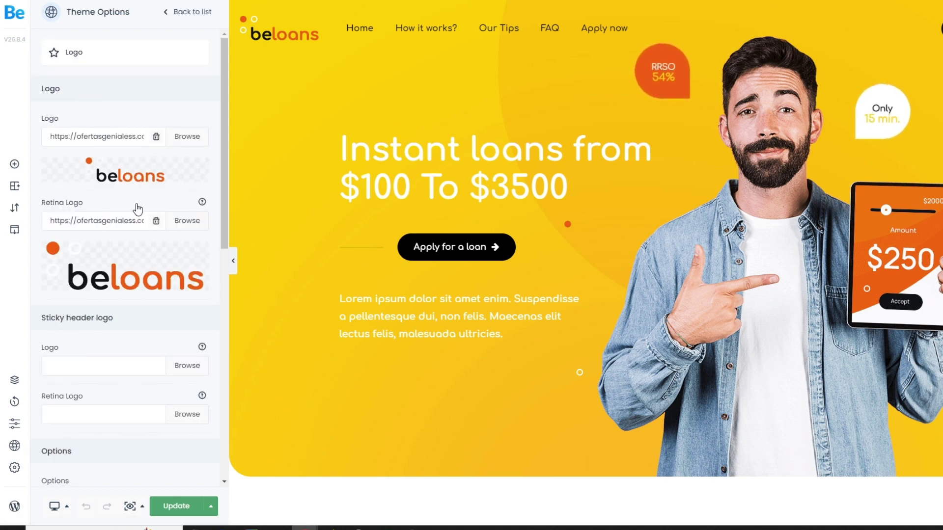
click(188, 137)
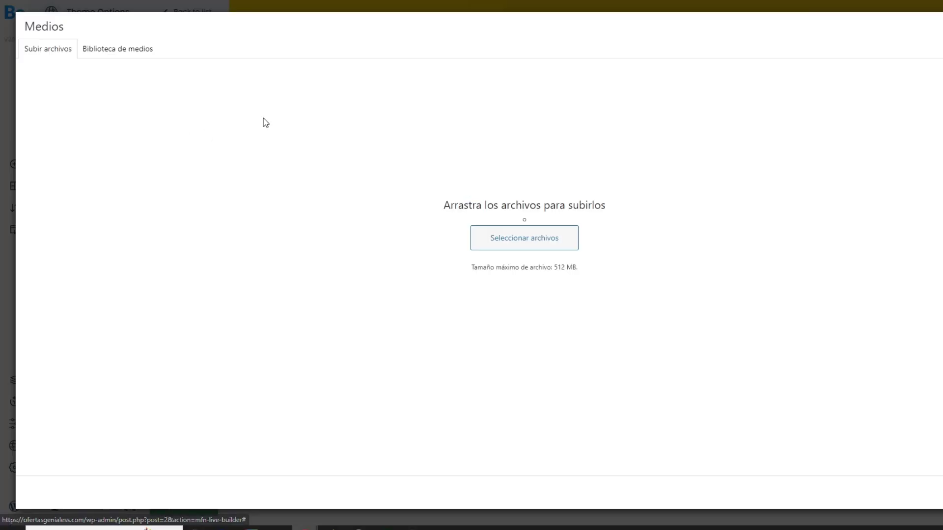
click(518, 237)
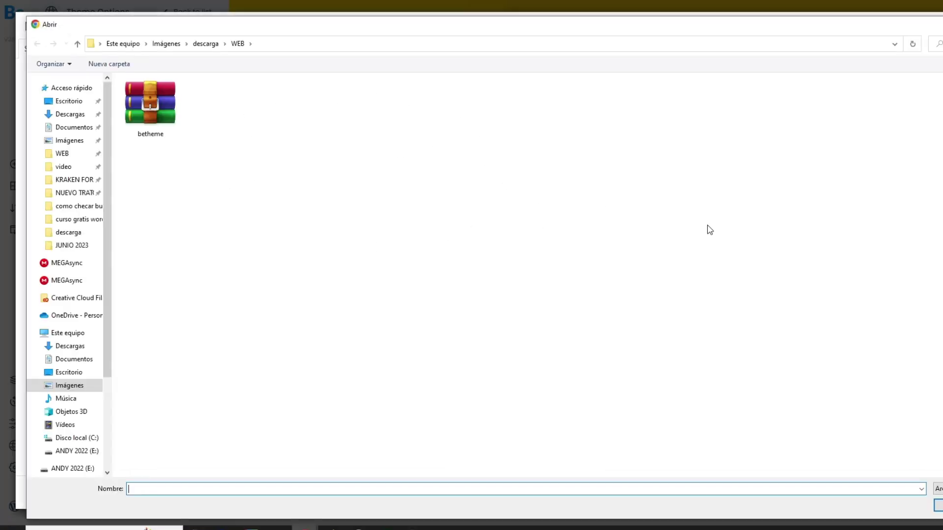
key(Escape)
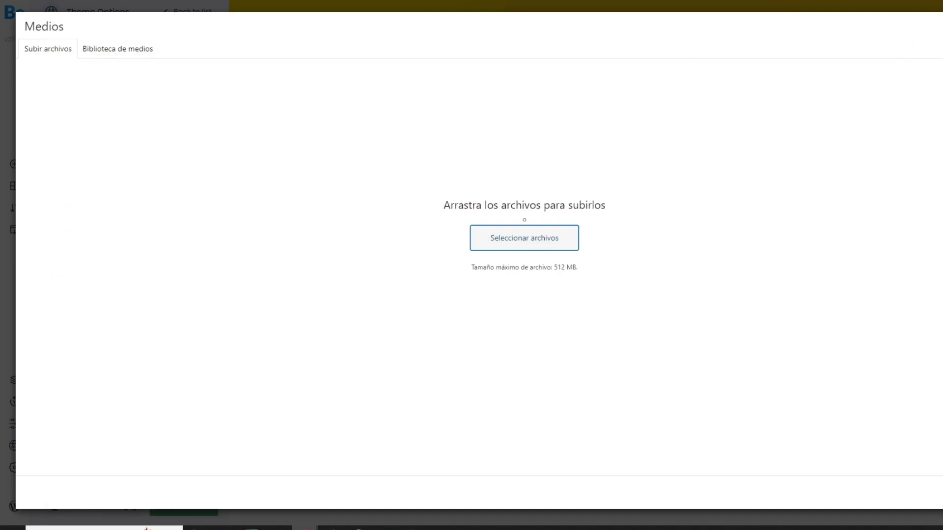
key(Escape)
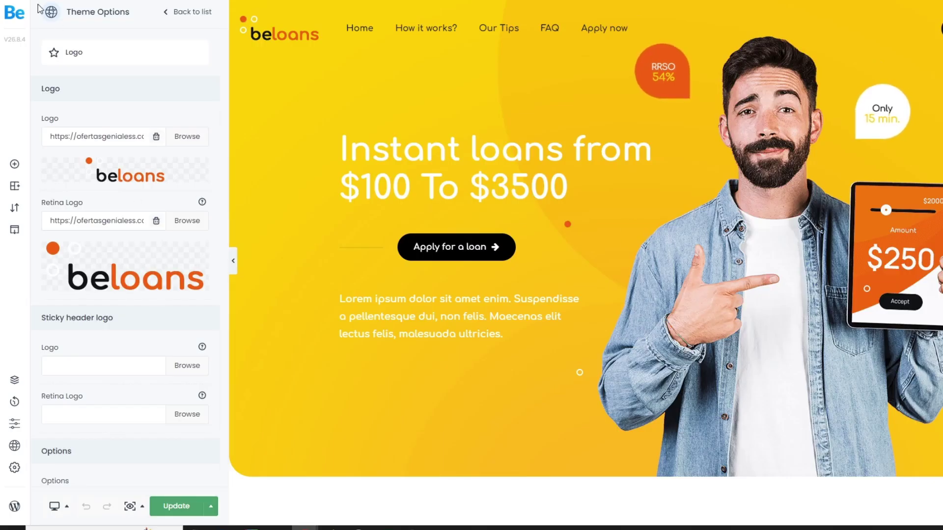
- Replace "Get it" in the "Get it fast – Loans in minutes" heading with "fdgdfgdfgdfgdfdfg" and update the page
scroll(622, 194, down, 4)
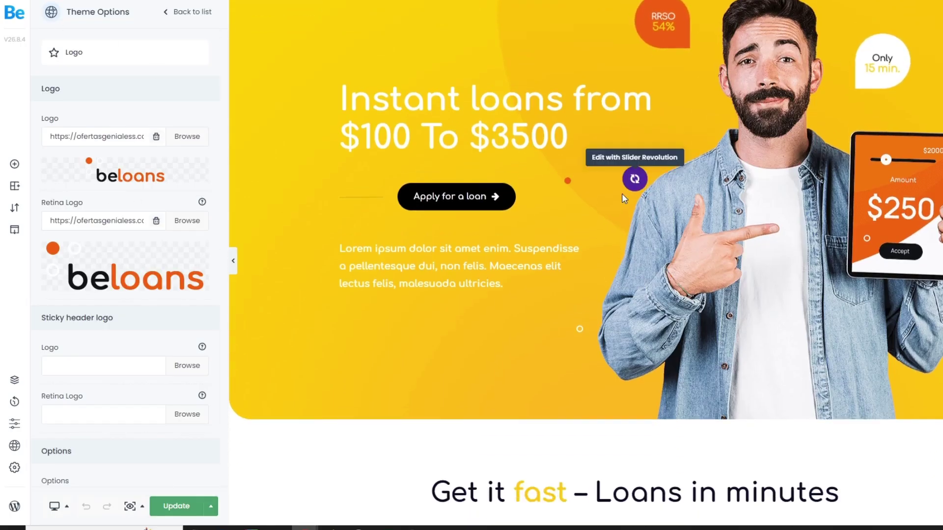
scroll(626, 192, down, 2)
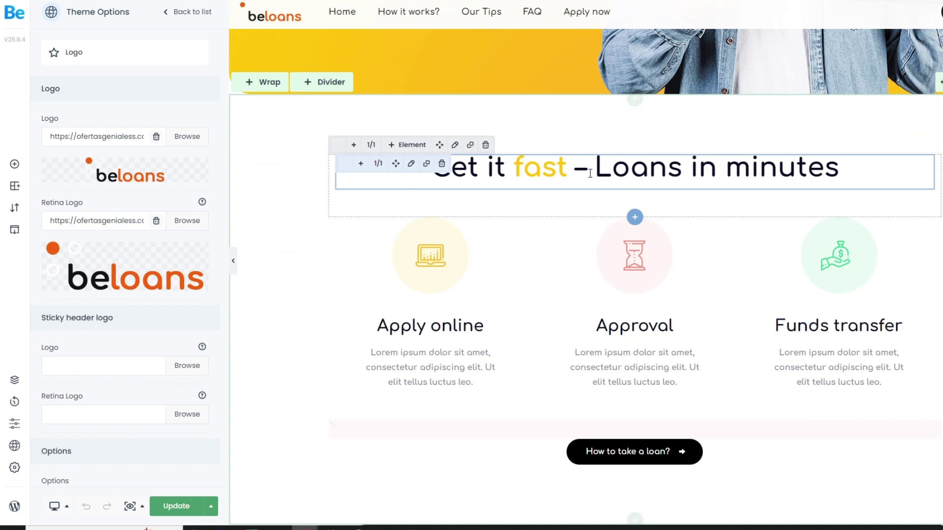
click(538, 169)
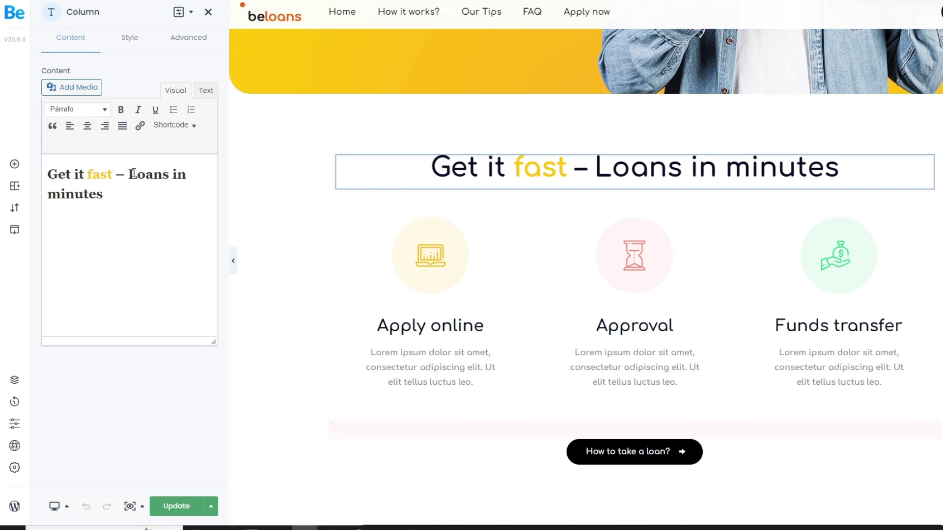
click(92, 174)
drag(85, 174, 49, 177)
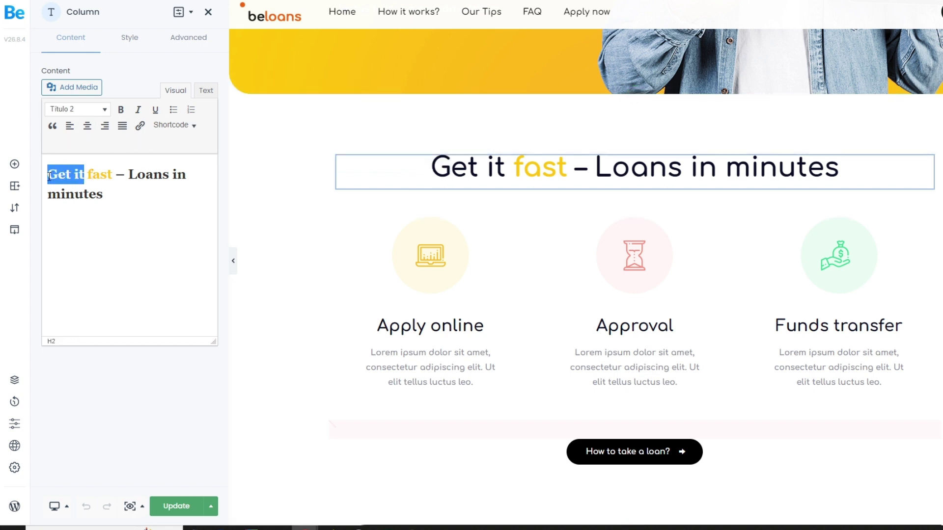
text(fdgdfgdfgdfgdfdfg)
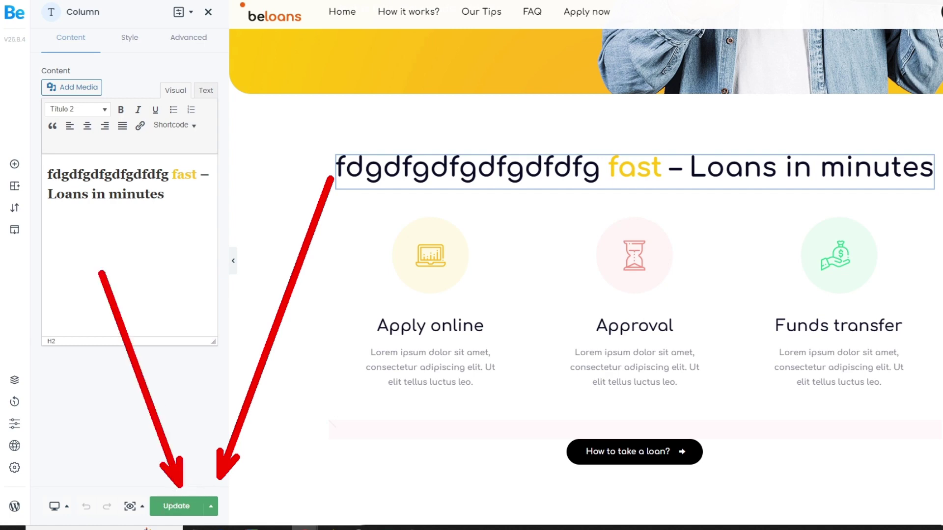
click(194, 506)
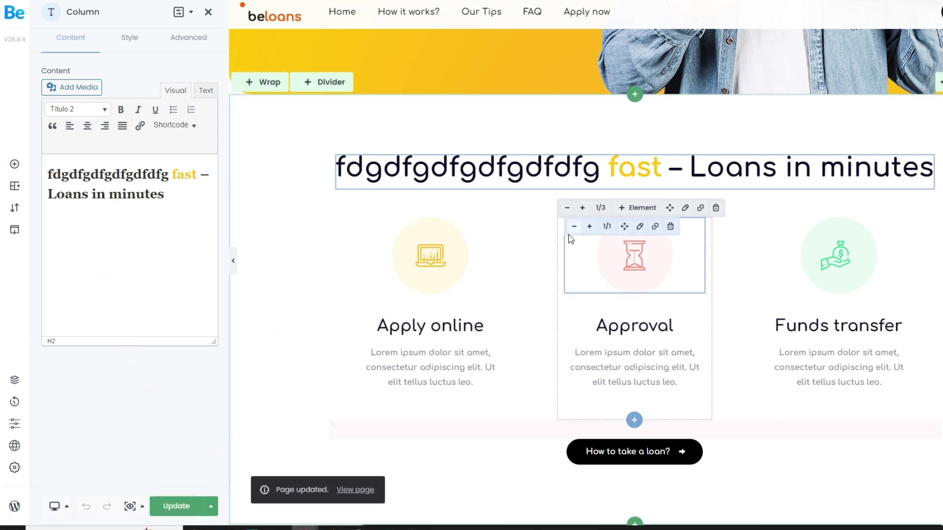
- Look through the homepage sections in the editor, from the client testimonials to the loan tips, and return to the hero section
scroll(570, 231, down, 10)
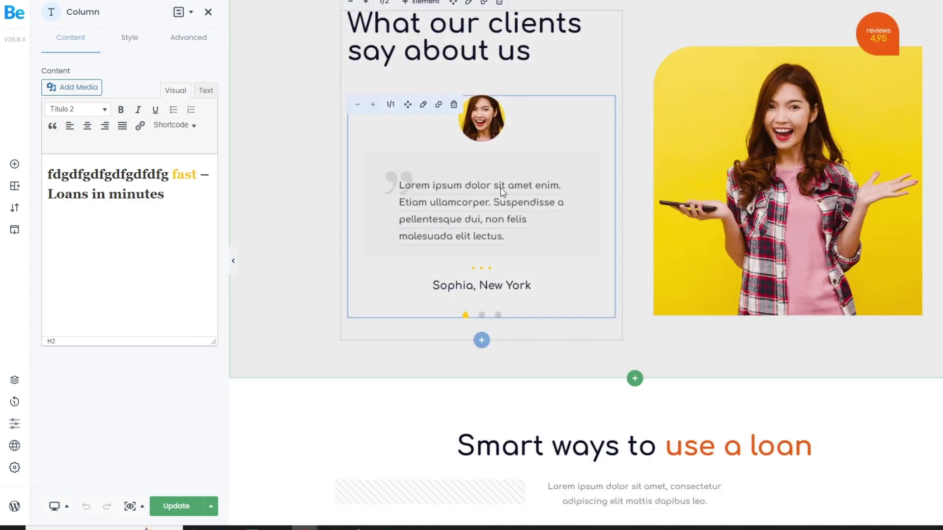
scroll(498, 191, up, 3)
scroll(688, 149, down, 3)
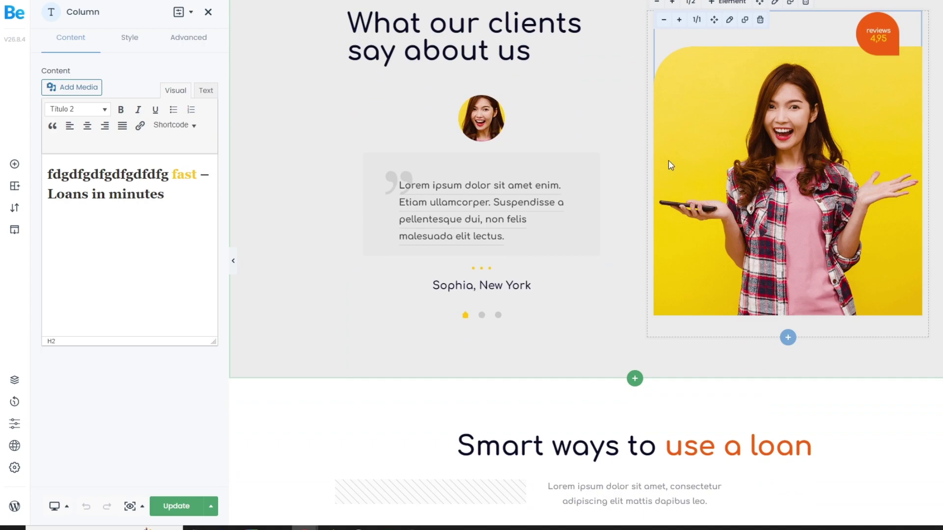
scroll(669, 160, down, 13)
scroll(697, 209, up, 5)
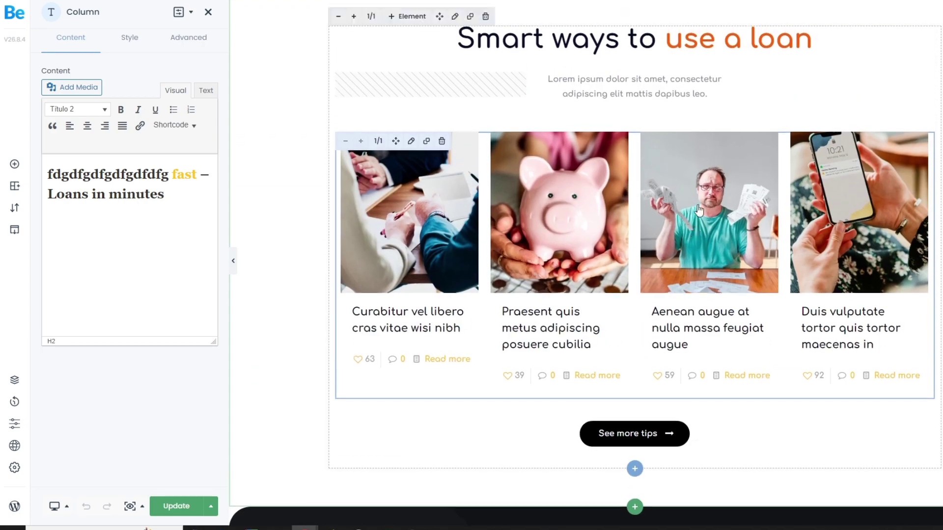
scroll(700, 211, up, 12)
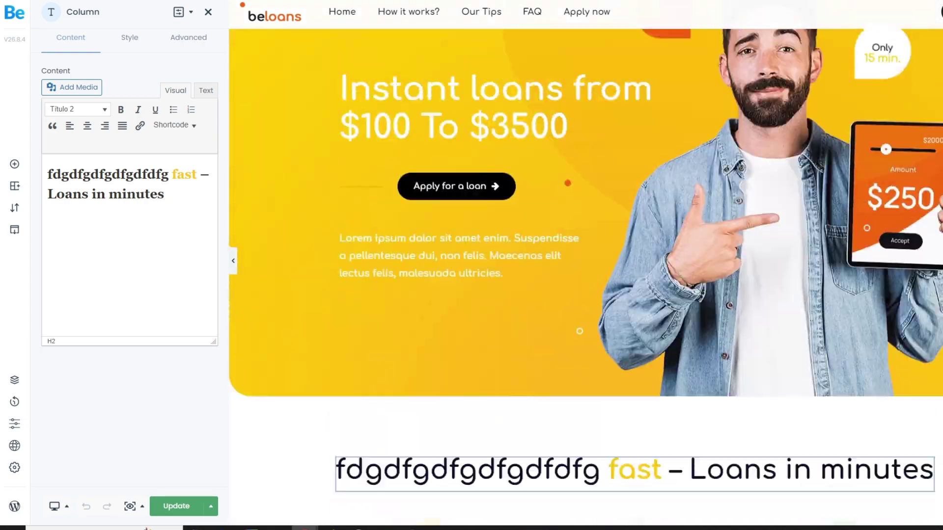